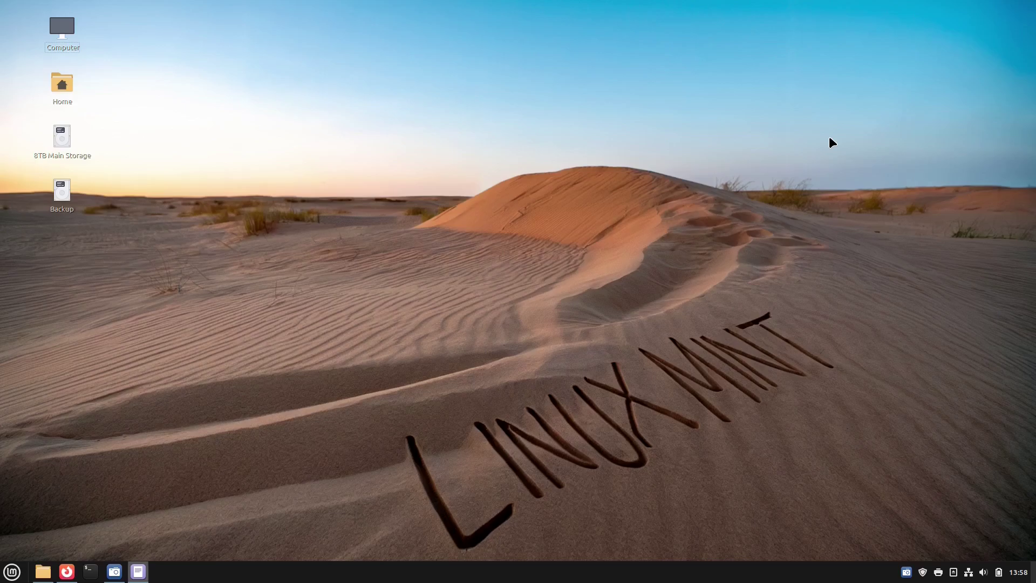
Step: Launch Software Manager from the Mint menu's favourites
click(11, 570)
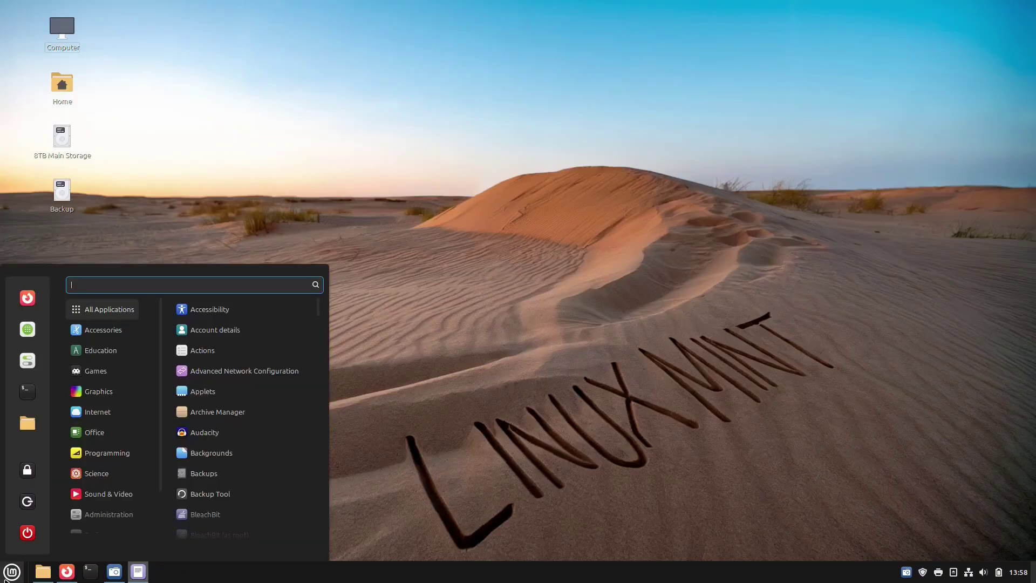
click(41, 330)
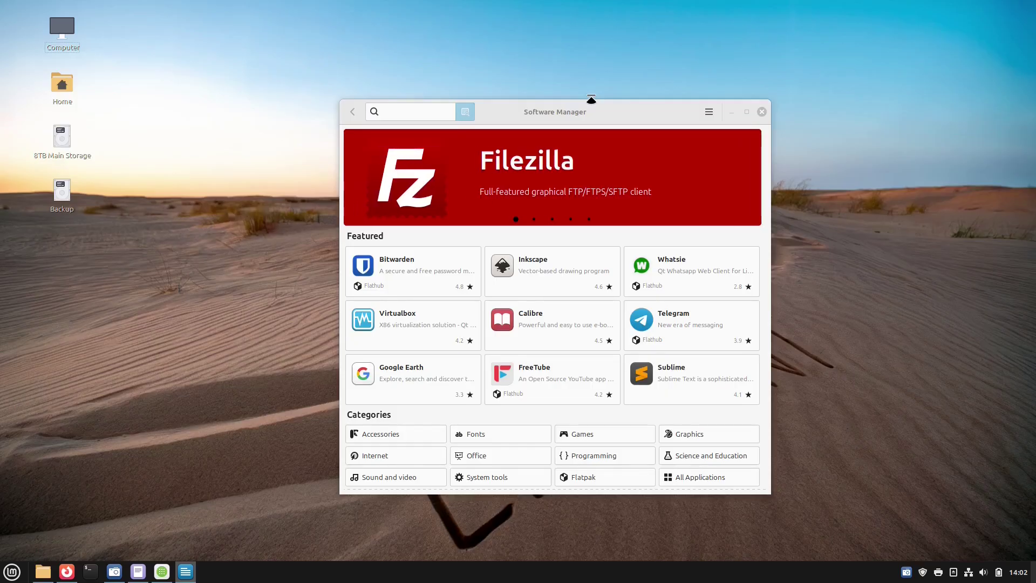
Step: Search for 'synaptic' and install Synaptic Package Manager from its details page
text(synaptic)
click(416, 157)
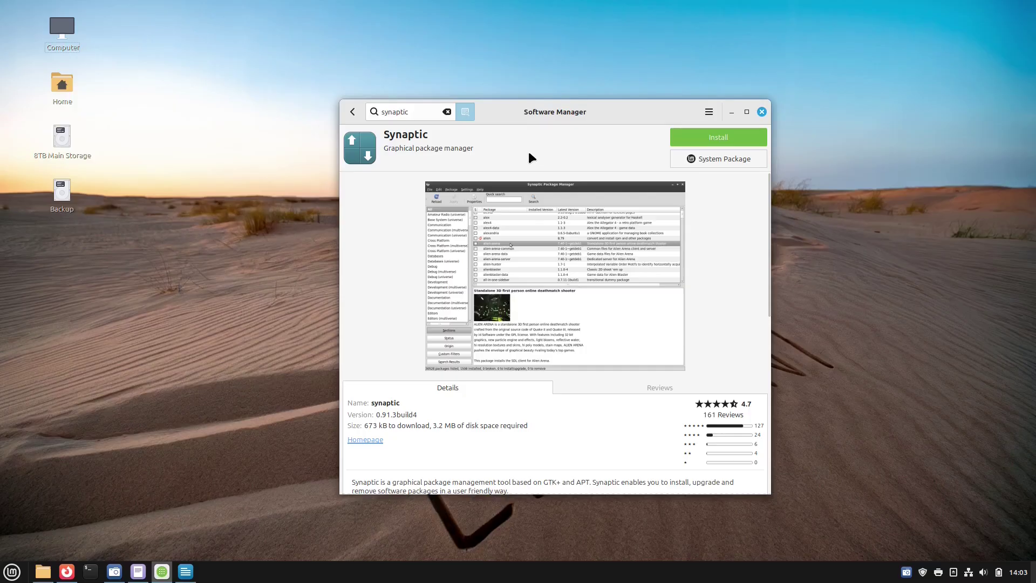
click(718, 137)
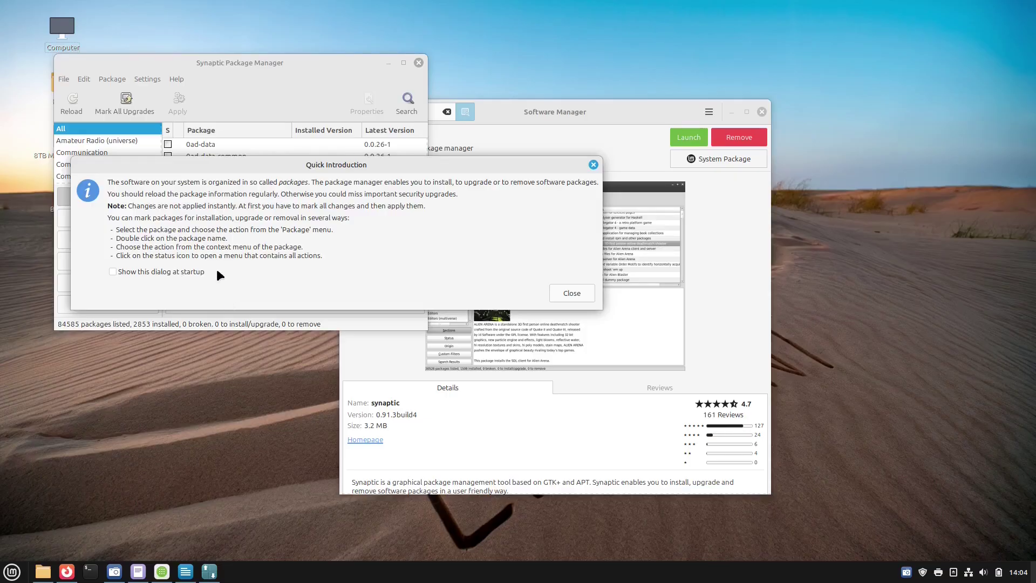
Step: Dismiss Synaptic's Quick Introduction, move the window down-right, and enlarge it to show descriptions
drag(360, 168, 456, 234)
key(Escape)
drag(212, 68, 293, 103)
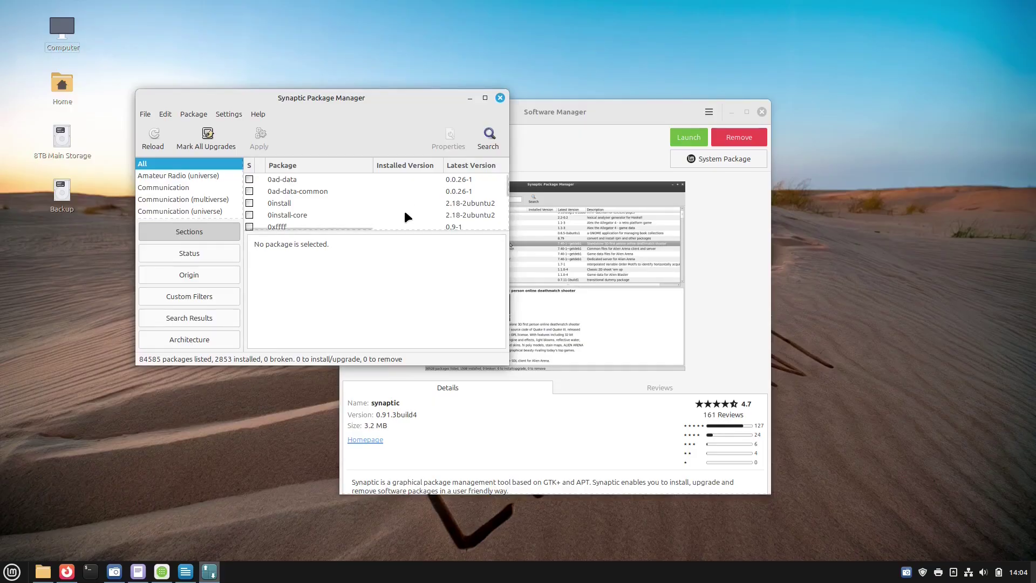
scroll(420, 191, down, 1)
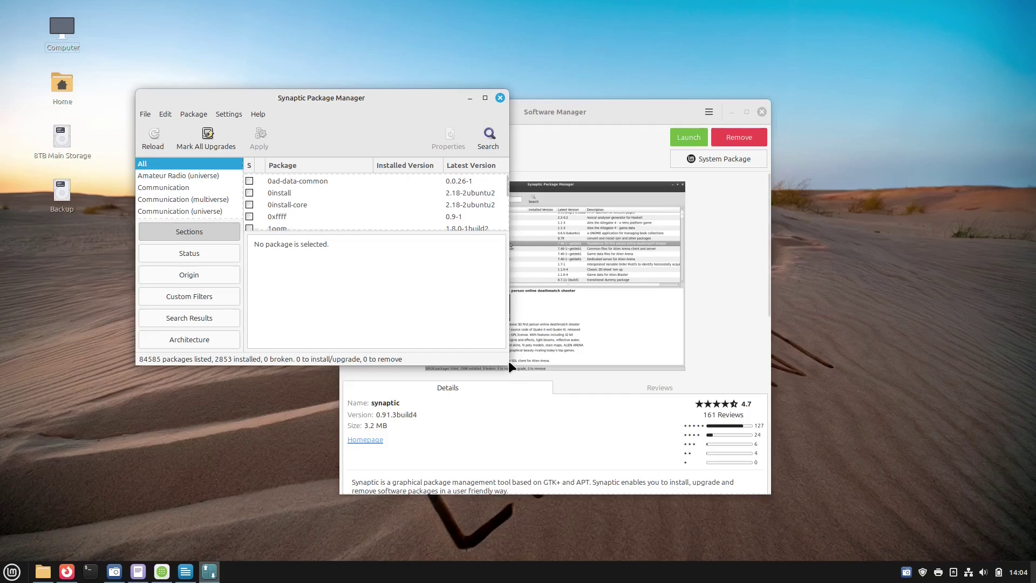
drag(509, 363, 748, 469)
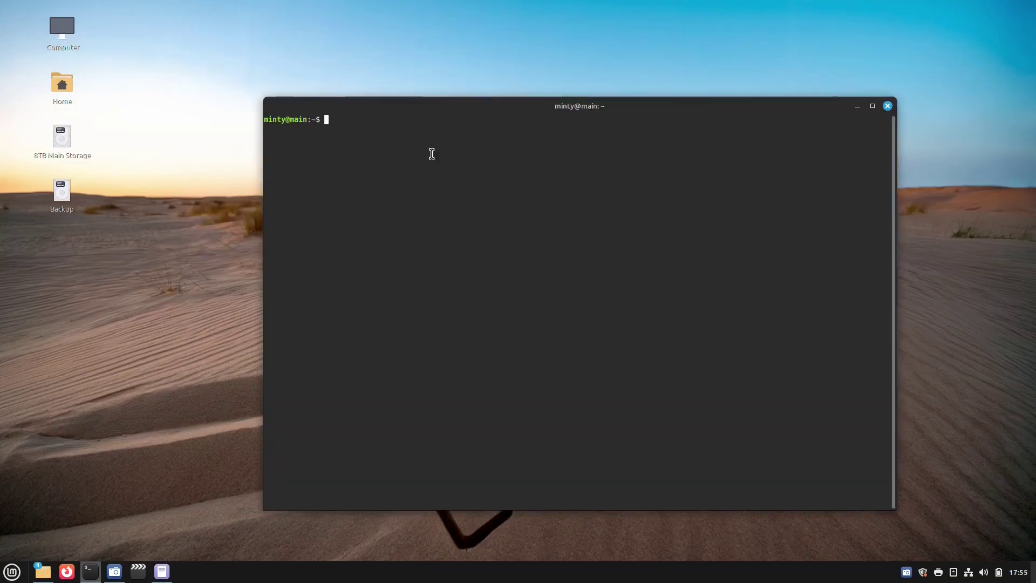
Step: Install gthumb with sudo apt, entering the administrator password and confirming with y
text(sudo apt)
text(install gthum)
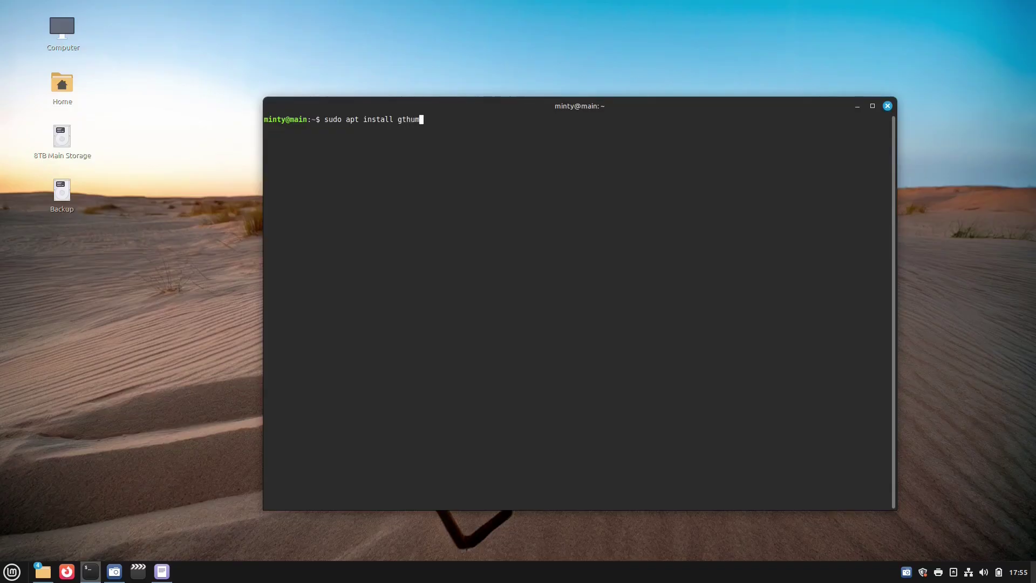
text(b)
key(Return)
text(*********)
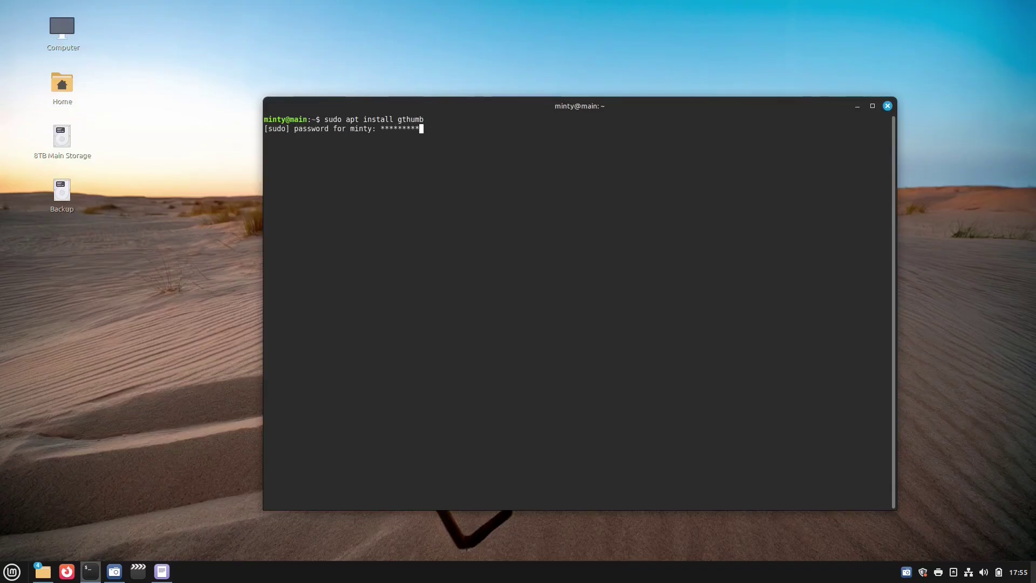
key(Return)
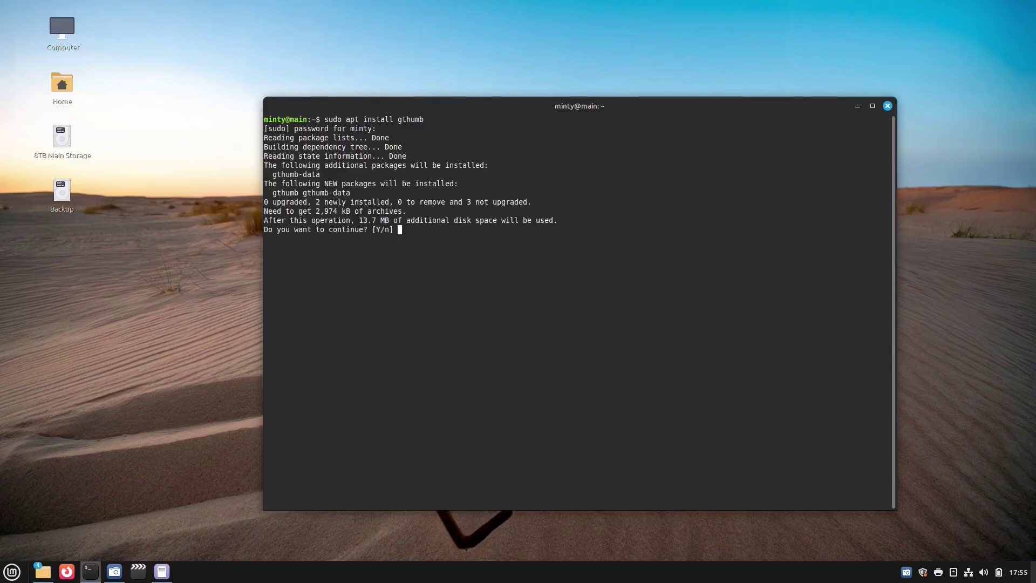
text(y)
key(Return)
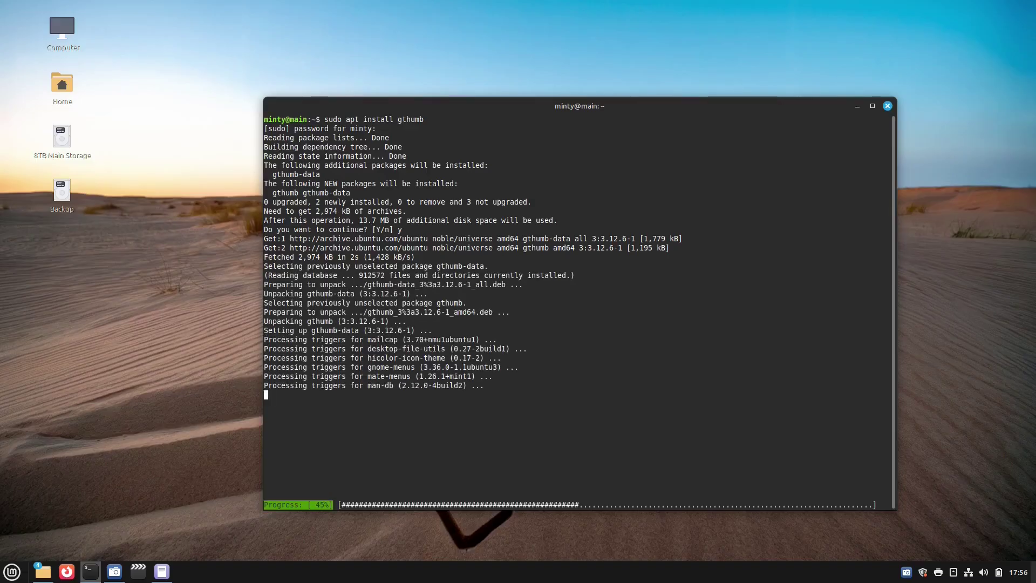
Step: Install tree with sudo apt install tree, then launch gThumb from the terminal
text(sudo)
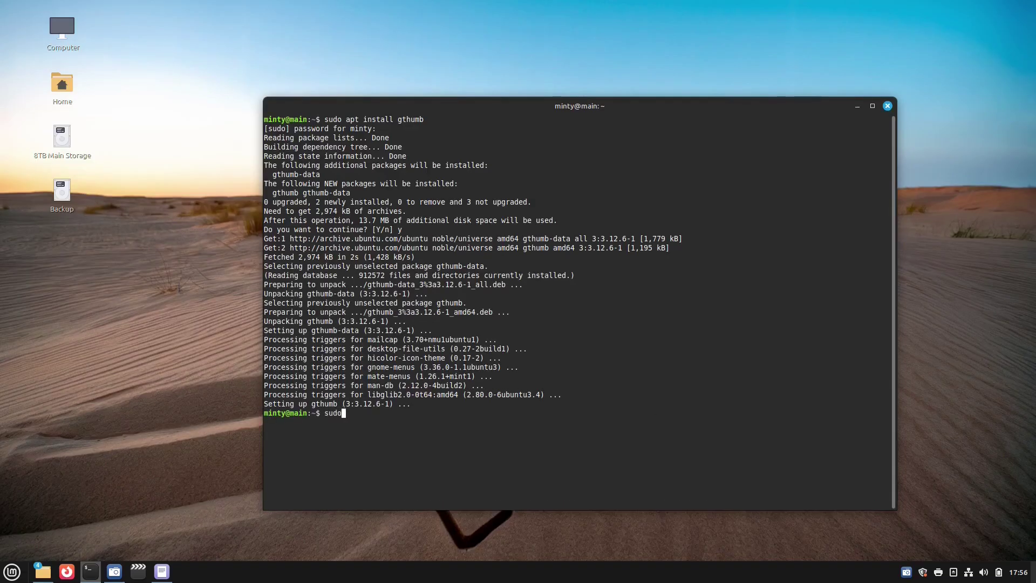
text( apt install tree)
key(Return)
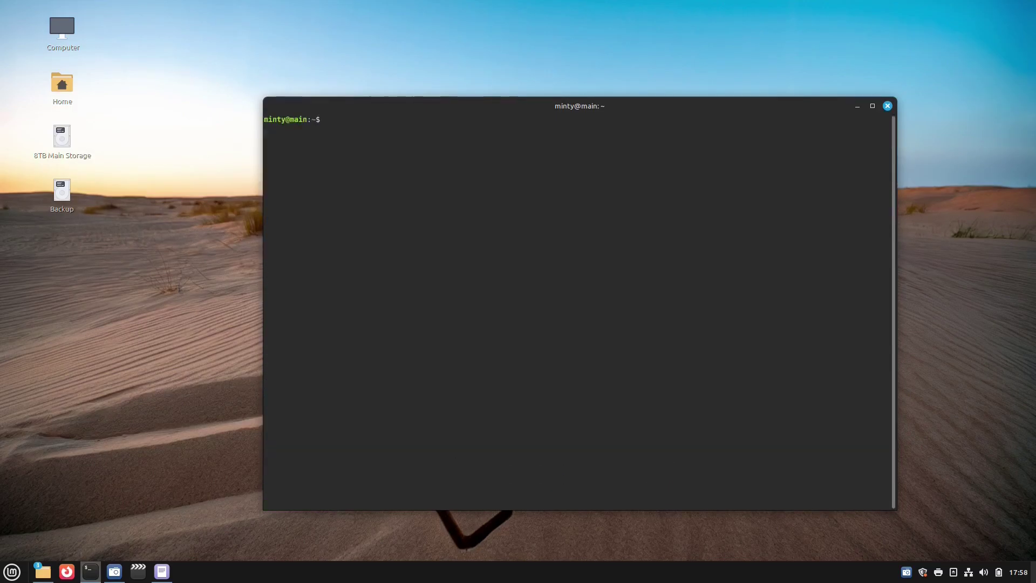
text(gthumb)
key(Return)
Step: View the tractor photo full size, close gThumb, and clear the terminal with Ctrl+L
double_click(468, 151)
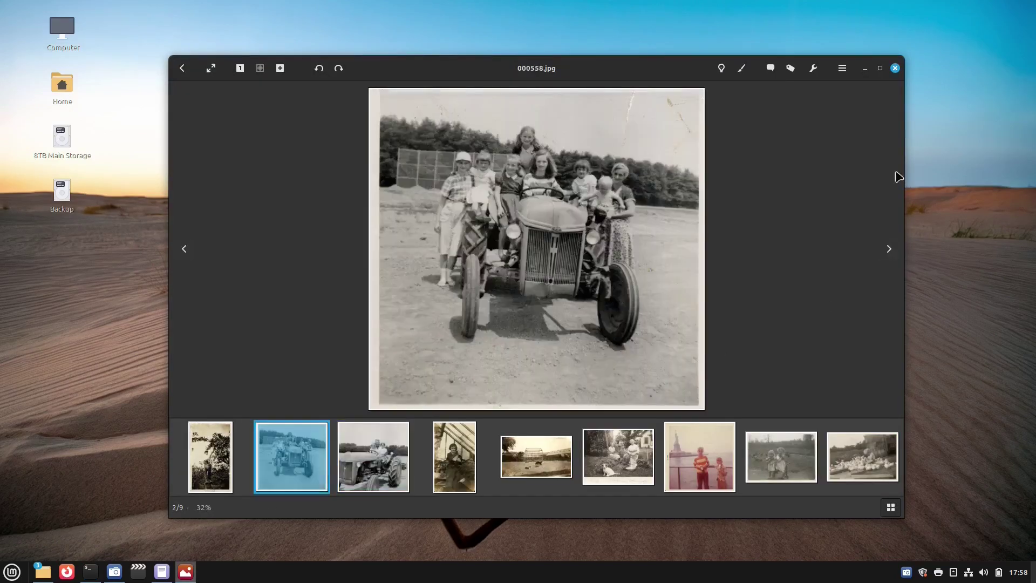
click(895, 68)
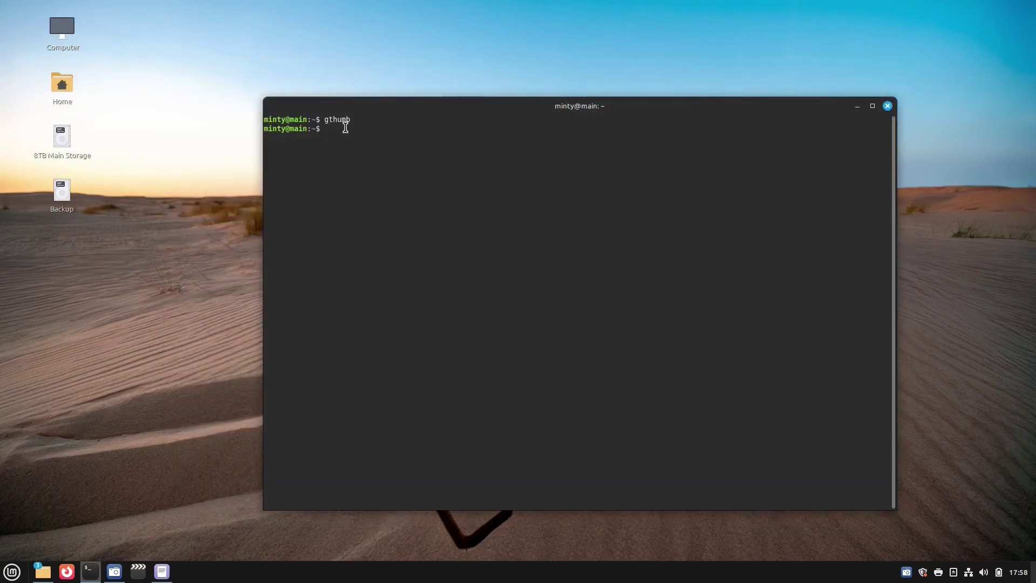
key(ctrl+l)
key(super+e)
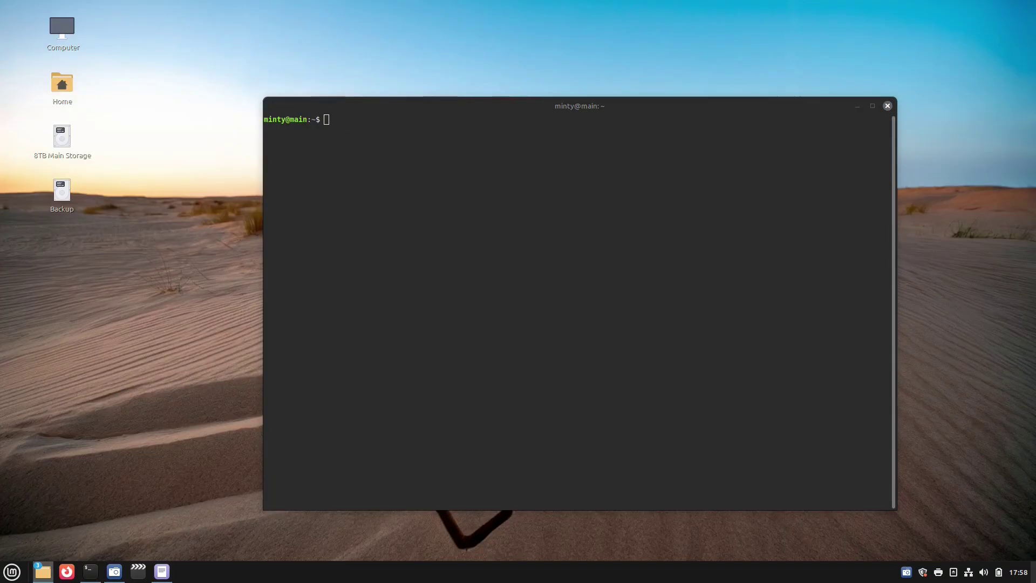
Step: Install ristretto with sudo apt, confirming its dependencies with y
click(347, 127)
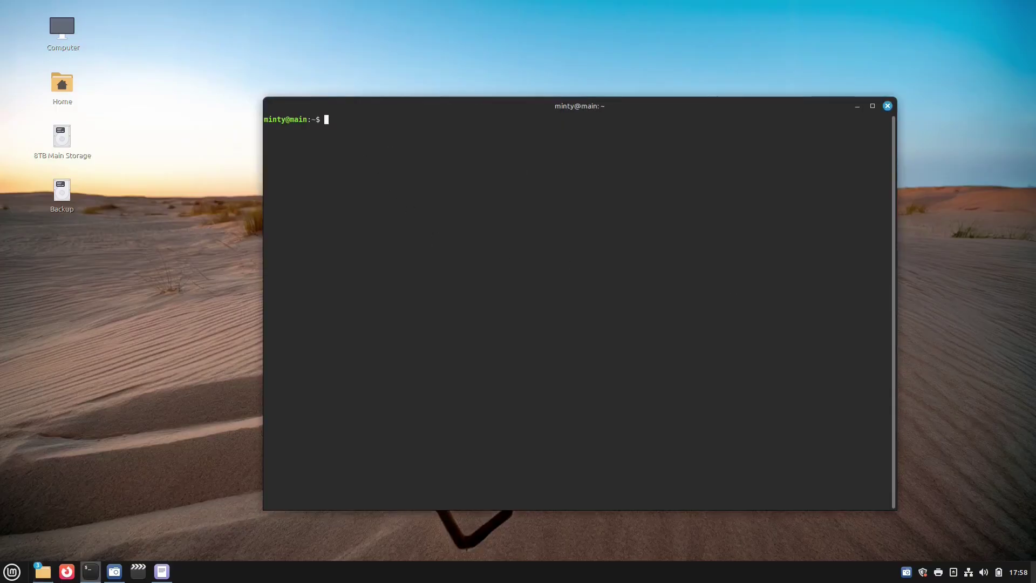
text(sudo apt install ristretto)
key(Return)
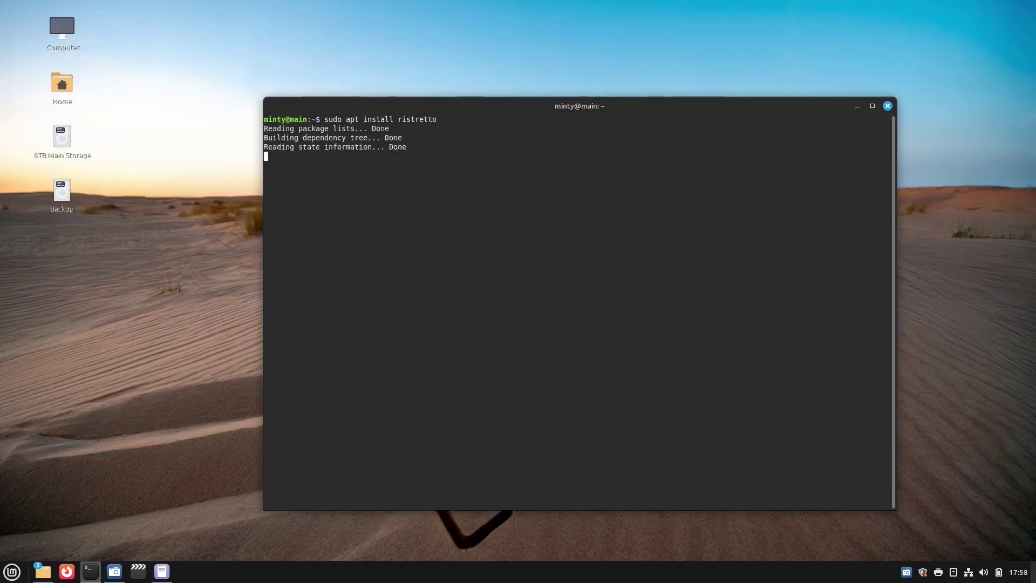
text(y)
key(Return)
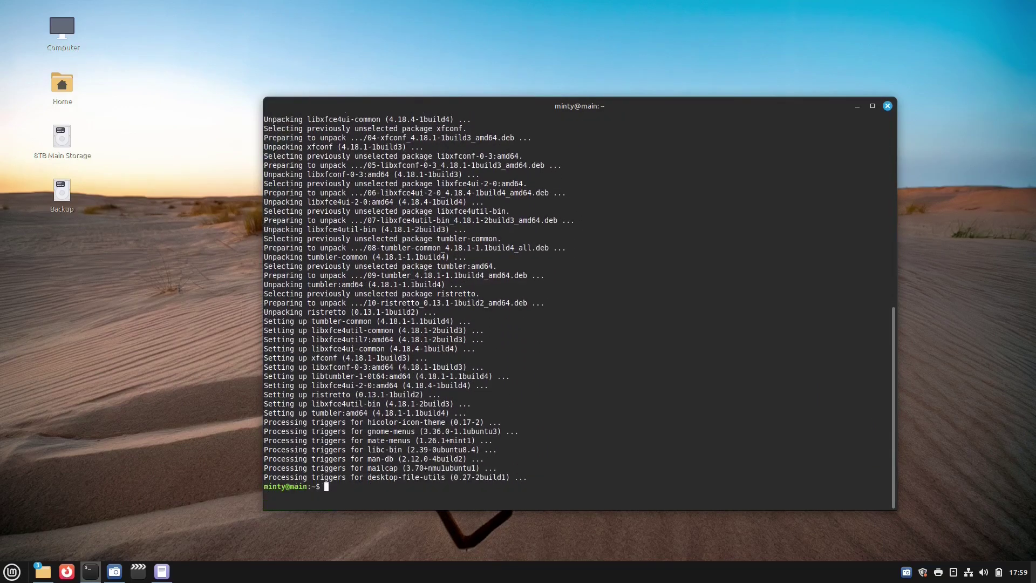
Step: Launch Ristretto from the terminal and move its Image Viewer window over the terminal
text(ristretto)
key(Return)
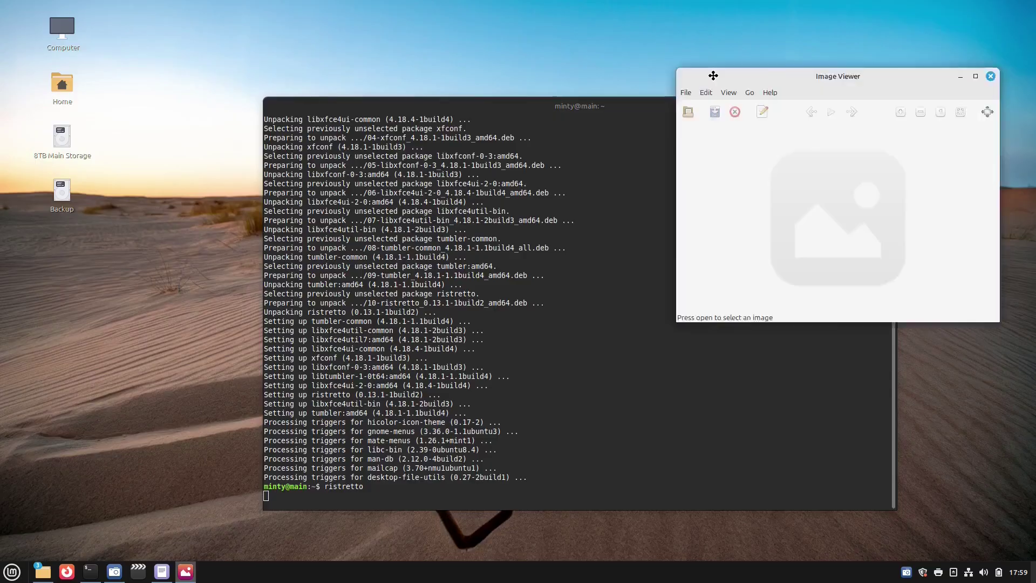
drag(664, 76, 478, 110)
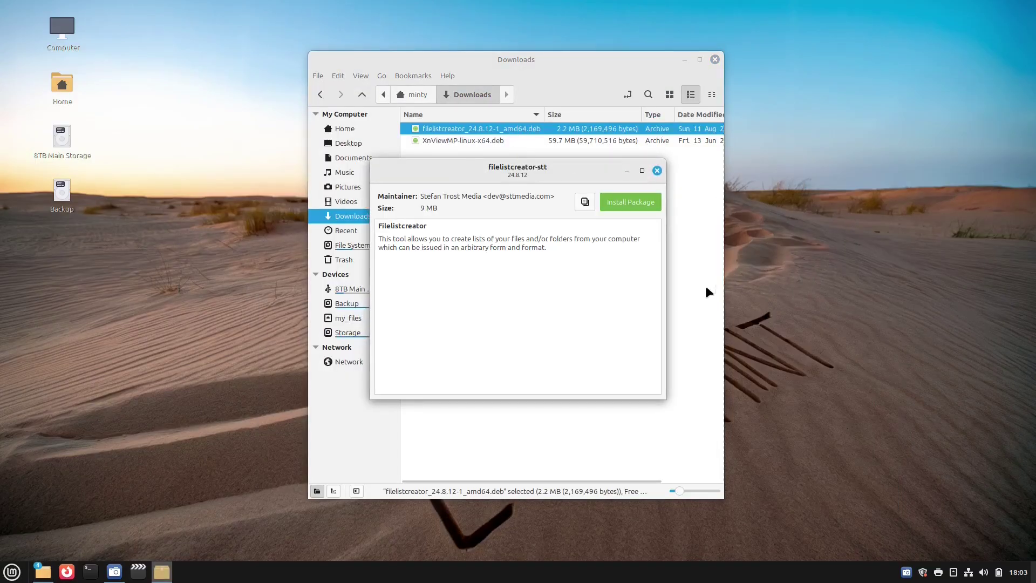
Step: Install the filelistcreator package, then open XnViewMP and review its required libgdk-pixbuf packages
click(640, 201)
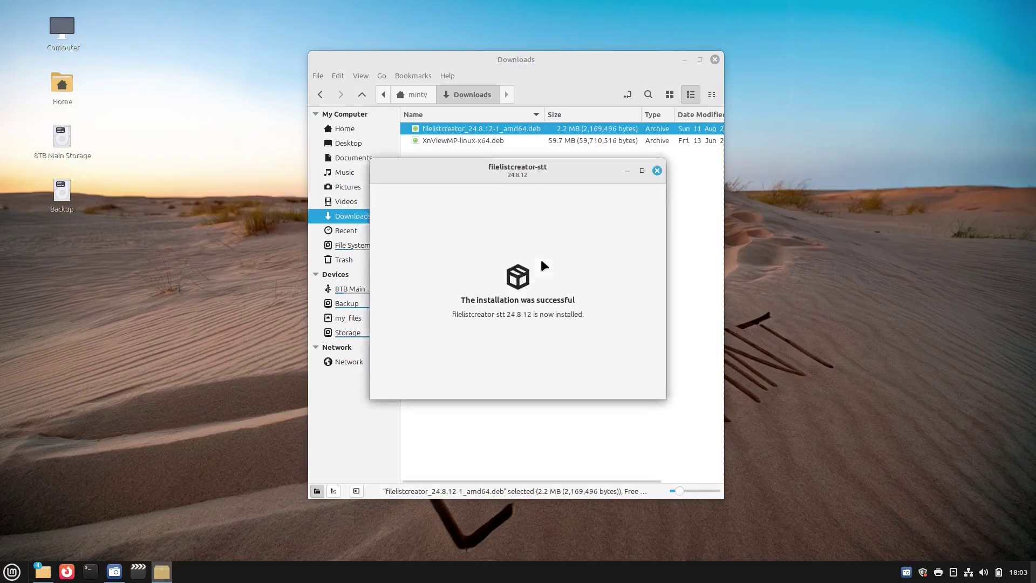
double_click(491, 140)
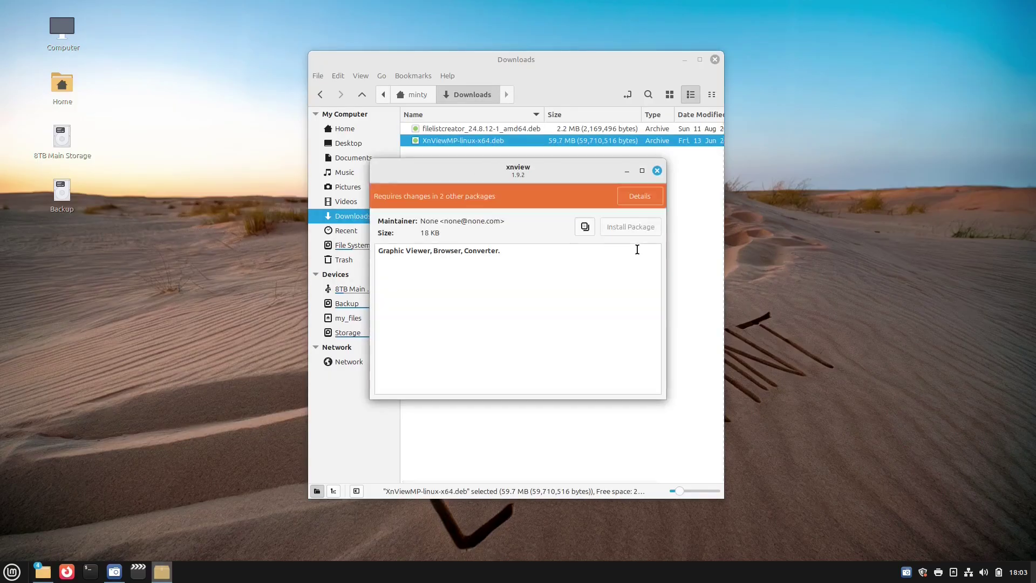
click(655, 198)
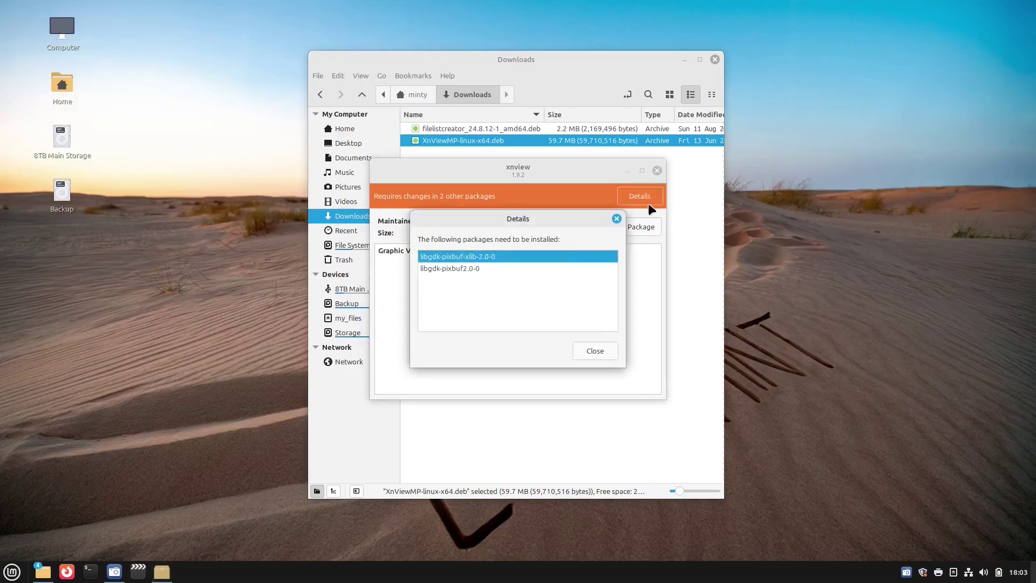
click(512, 270)
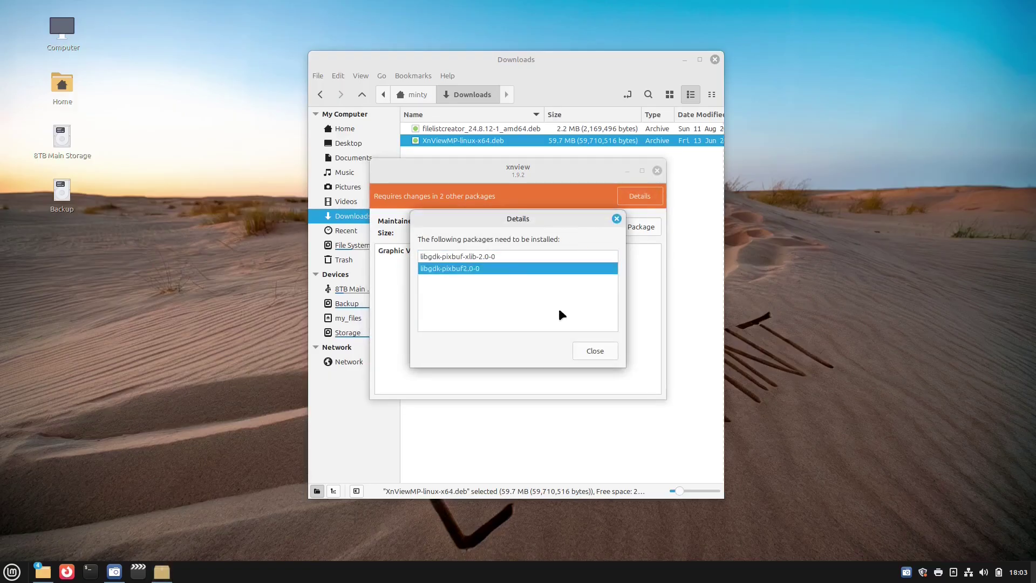
click(594, 351)
Step: Install XnViewMP with its two extra packages and show the detailed installation log
click(631, 225)
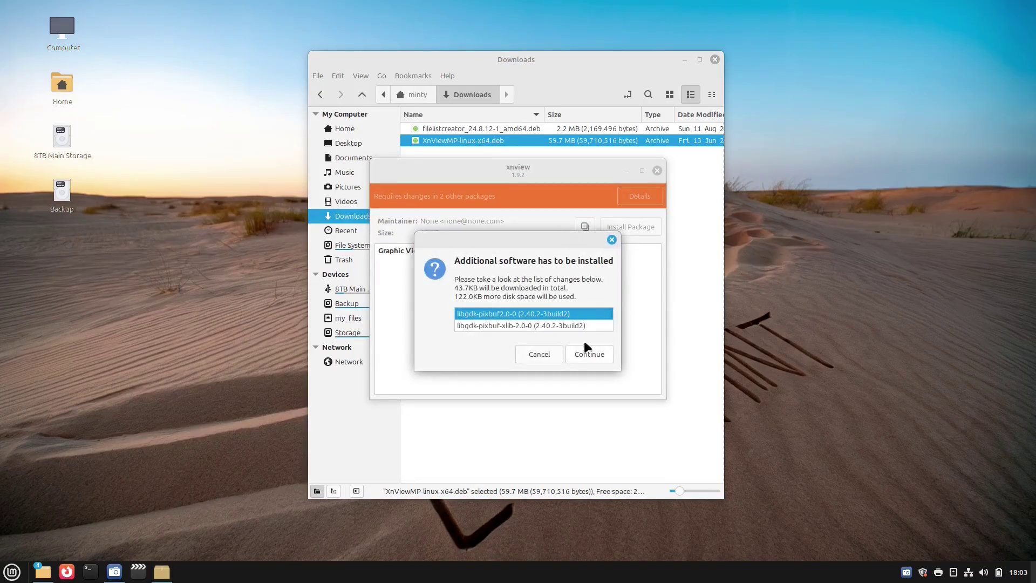
click(599, 353)
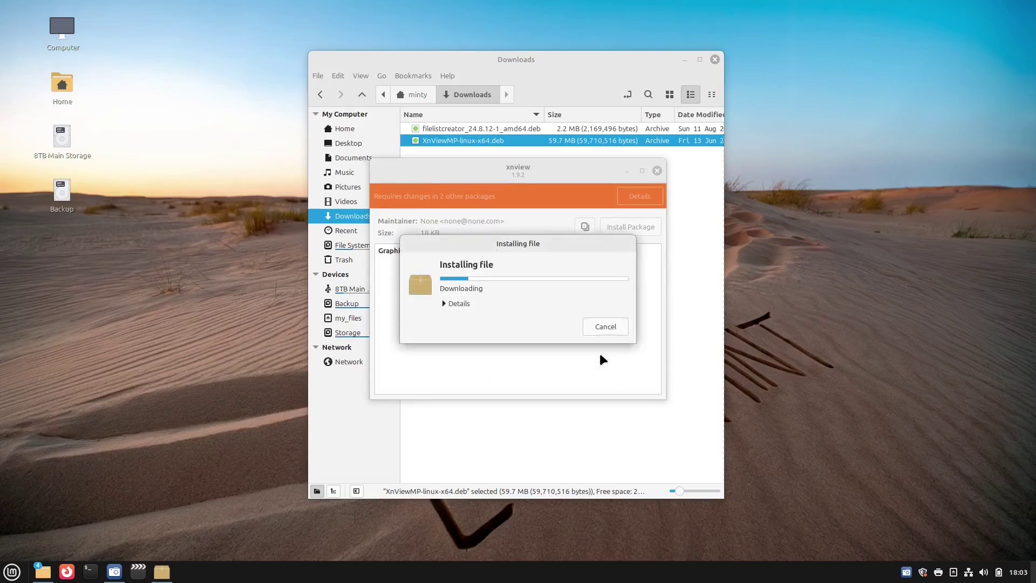
click(442, 303)
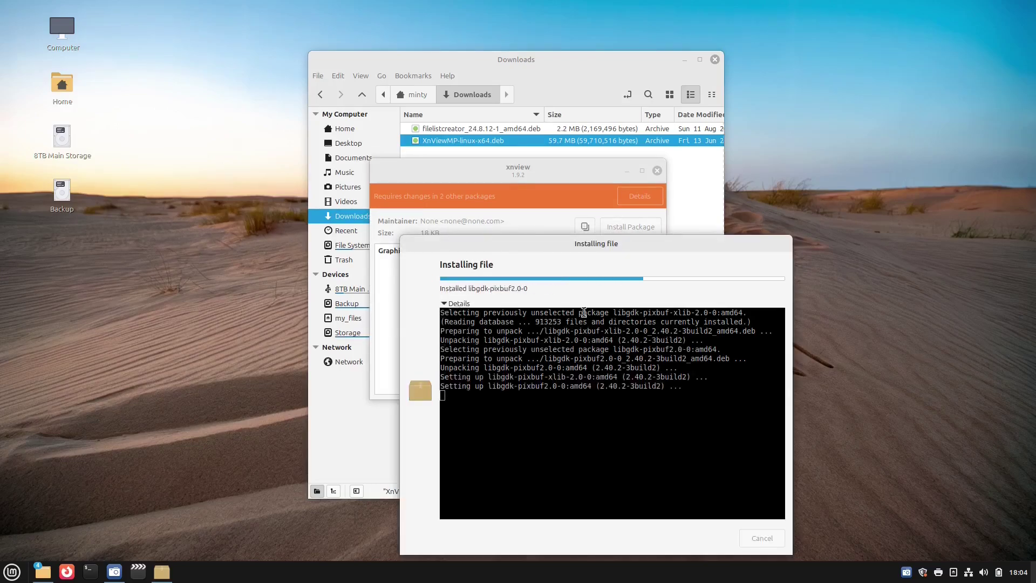
drag(656, 242, 646, 209)
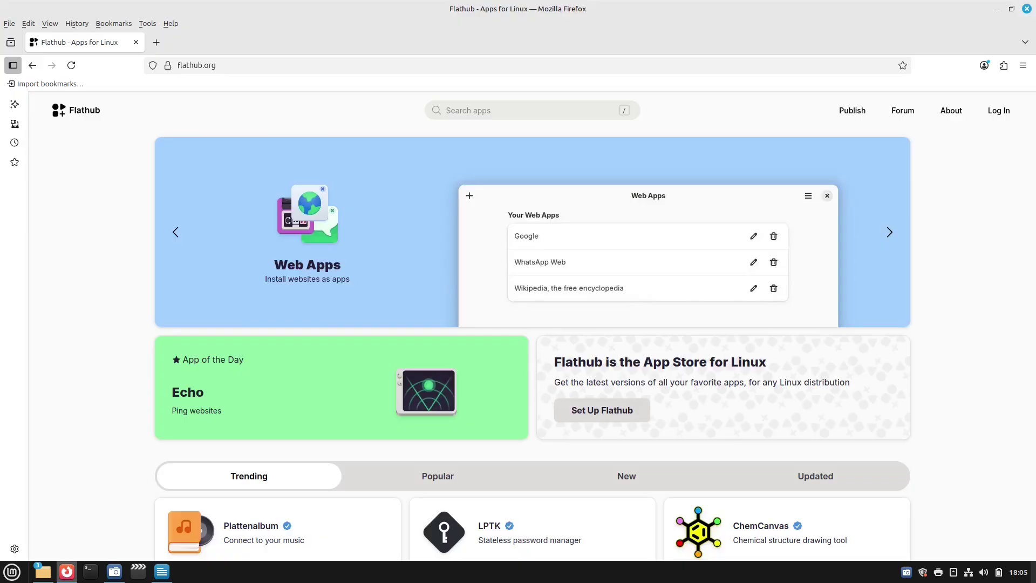
Step: On flathub.org, open PDF Arranger's page and download com.github.jeromerobert.pdfarranger.flatpakref
scroll(289, 277, down, 3)
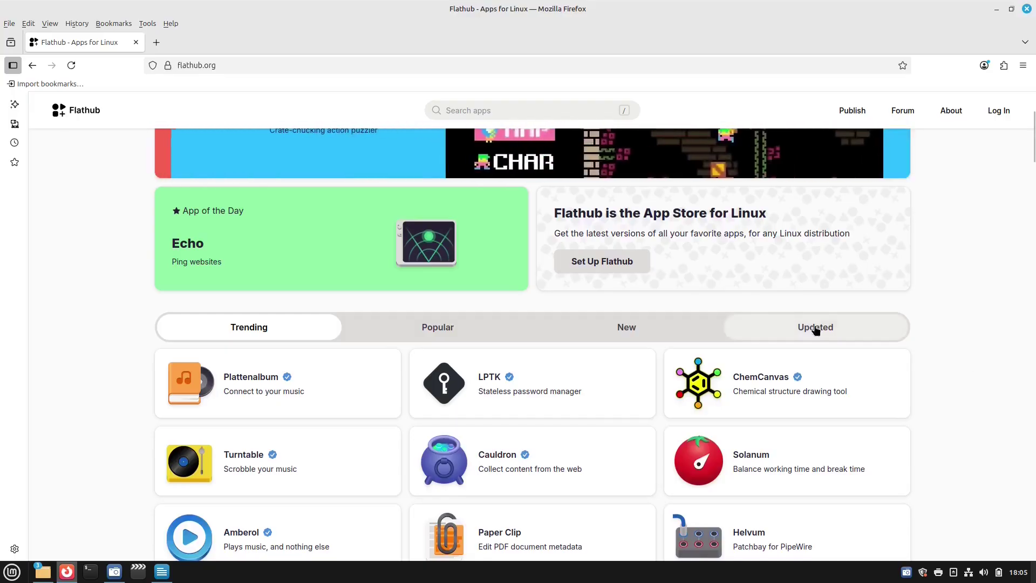
scroll(423, 335, down, 4)
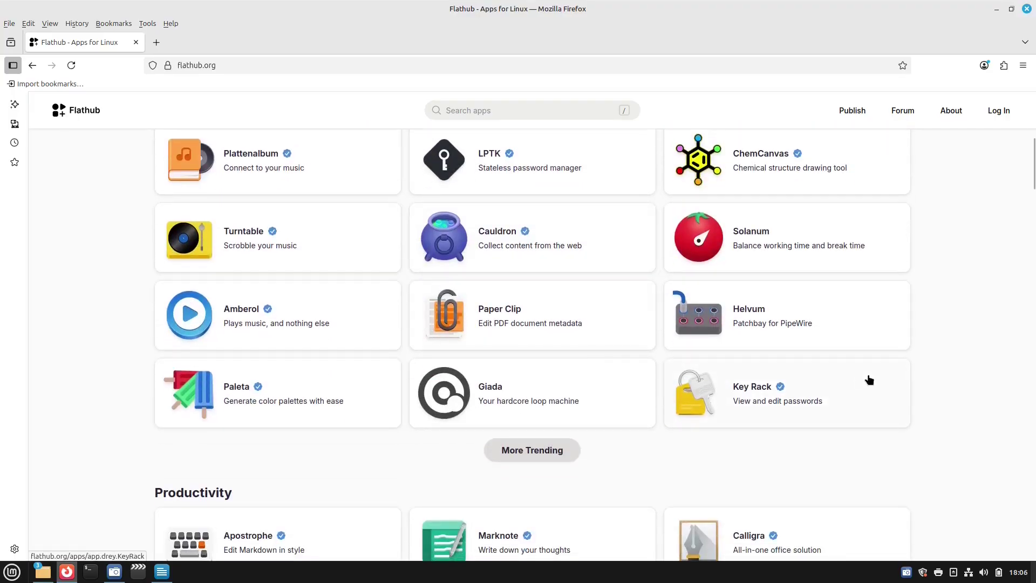
scroll(869, 377, down, 4)
scroll(867, 387, down, 3)
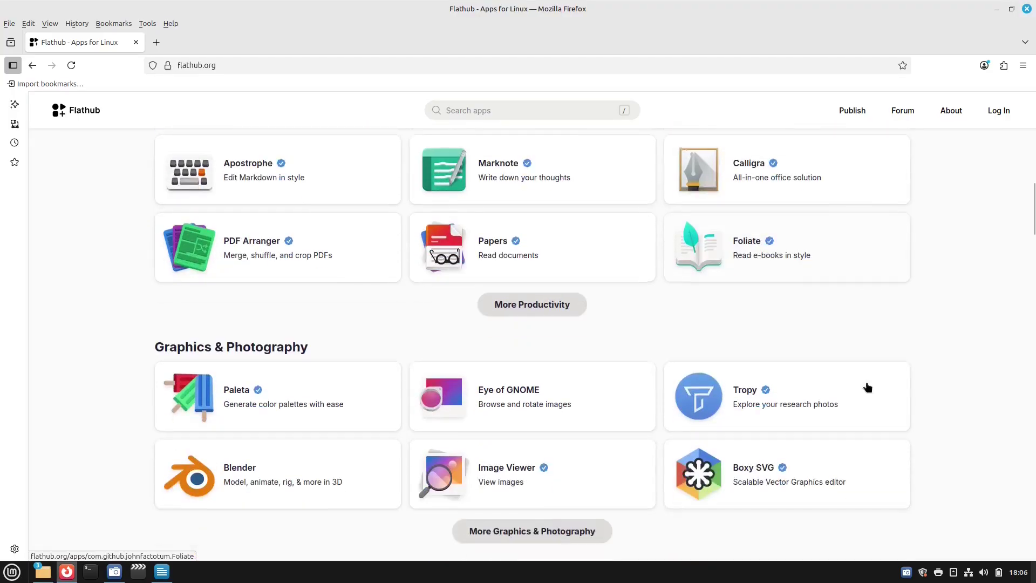
click(278, 247)
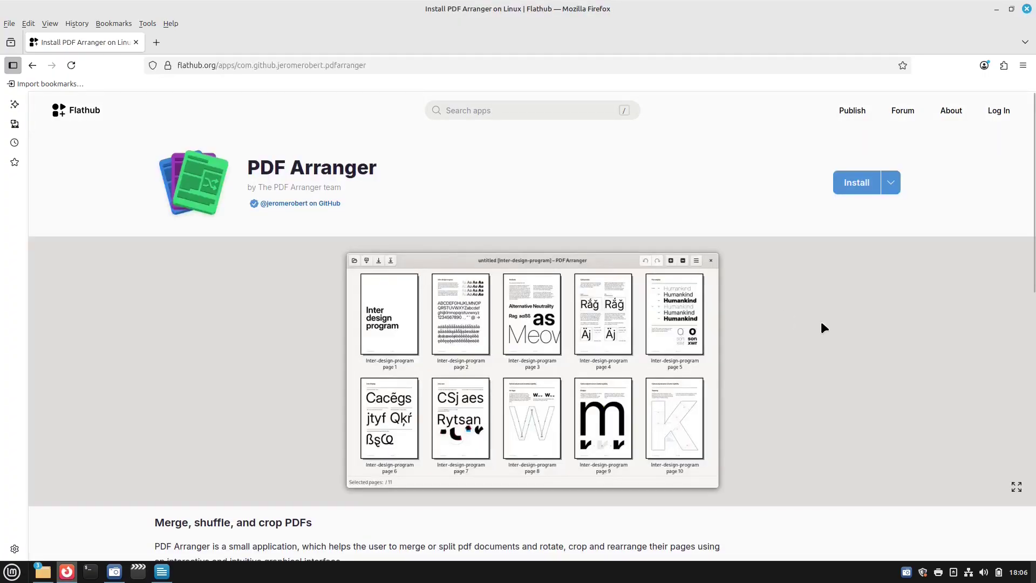
click(873, 185)
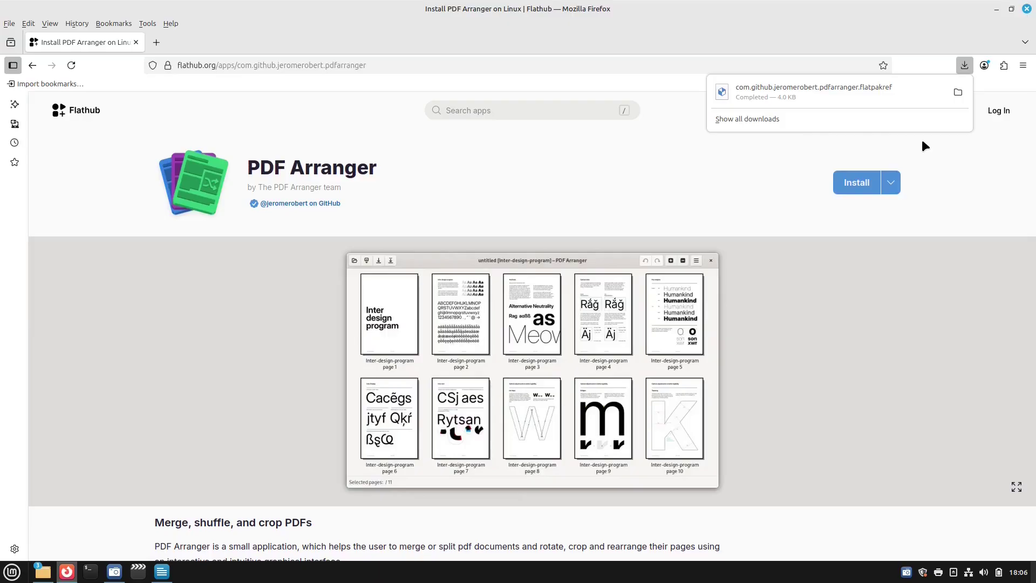
right_click(834, 99)
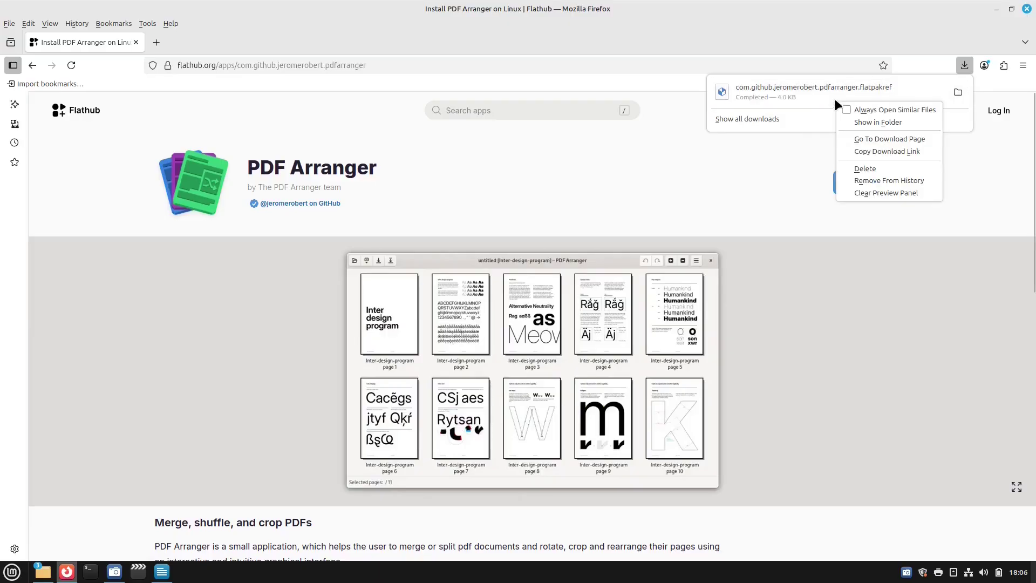
Step: Open the downloaded pdfarranger.flatpakref from its folder and install PDF Arranger 1.12.1
click(860, 122)
double_click(519, 117)
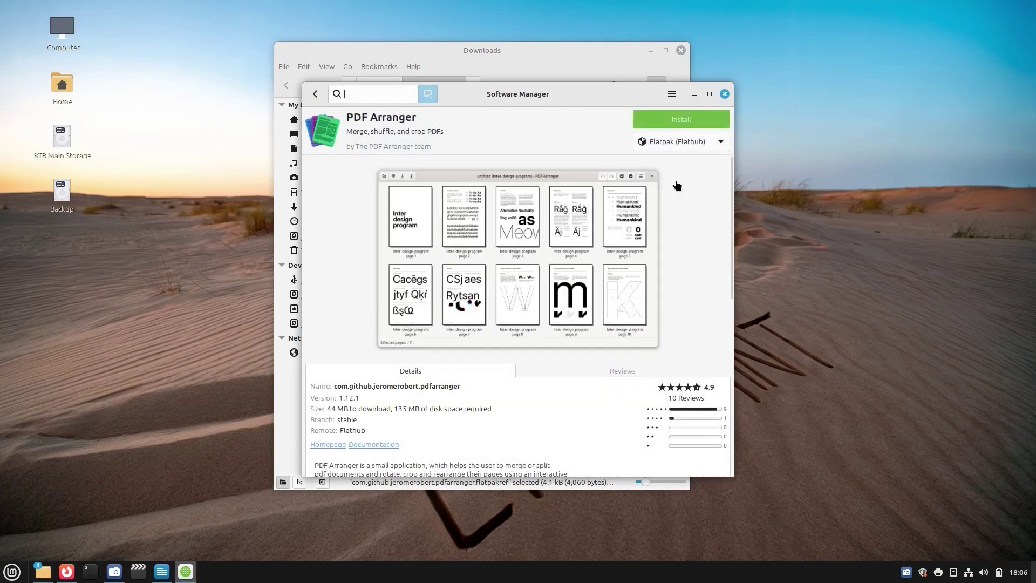
click(656, 116)
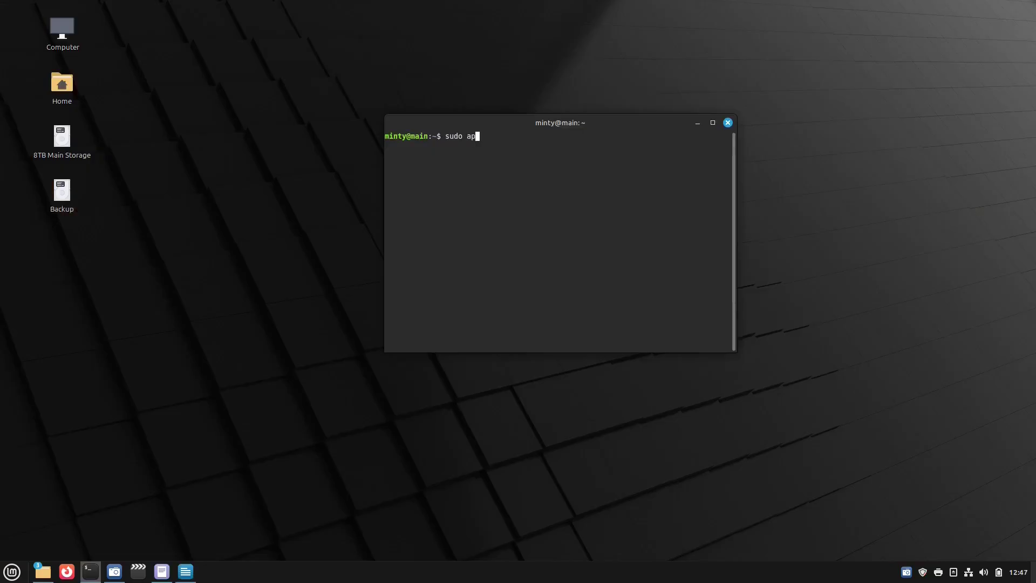
Step: Run sudo apt install gnome-software-plugin-flatpak and enter the administrator password
text(t install gnome-software-plugin-flatpak)
key(Return)
text(****)
key(Return)
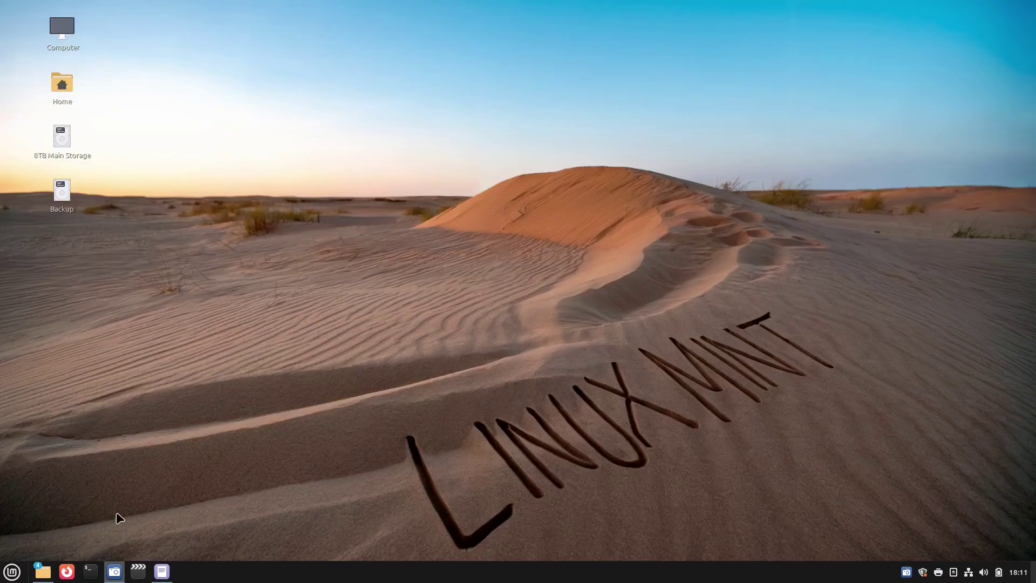
Step: Open a terminal, center and enlarge it, and run snap to check for it
click(90, 571)
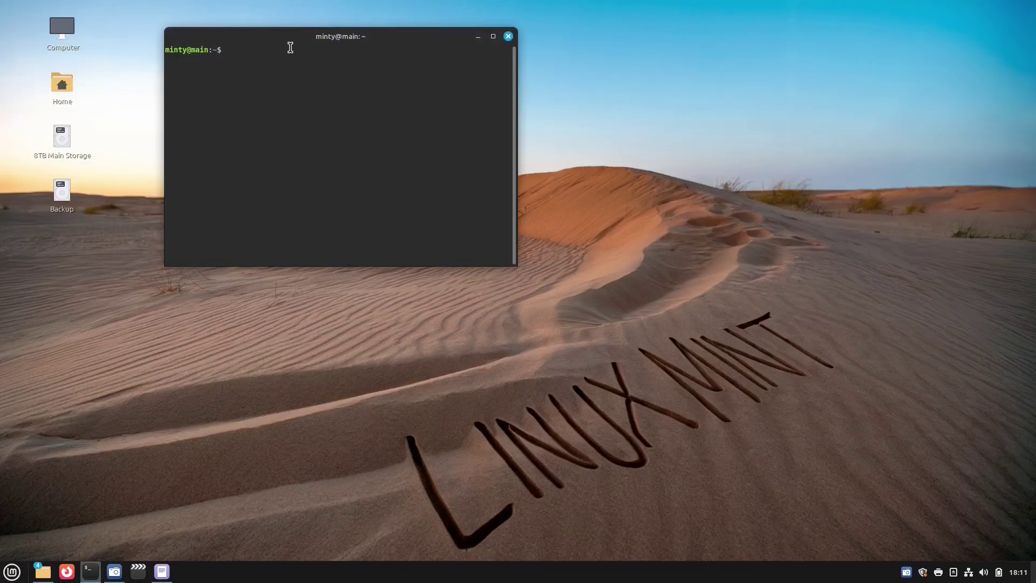
drag(289, 41, 388, 100)
drag(617, 325, 789, 434)
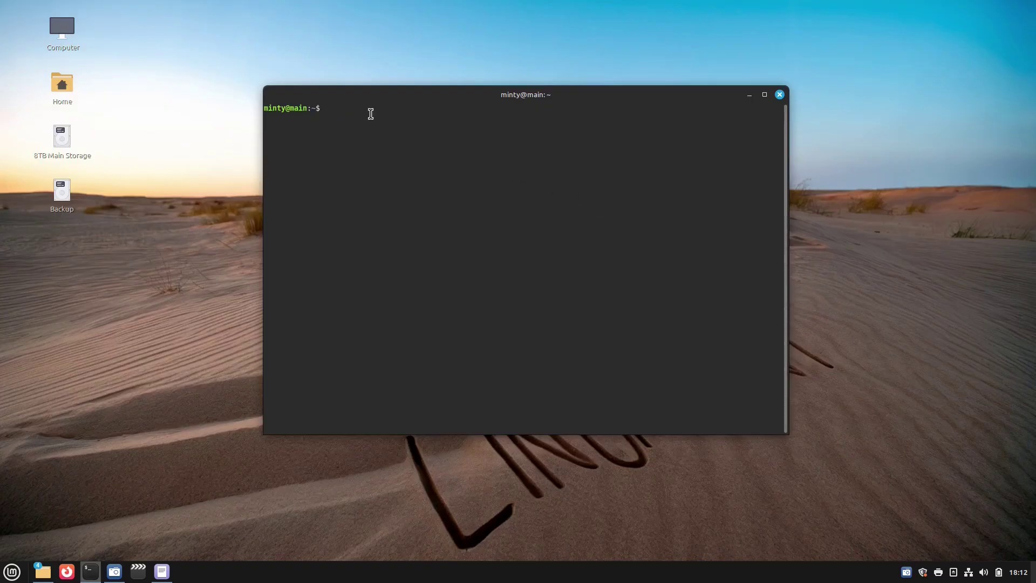
text(snap)
key(Return)
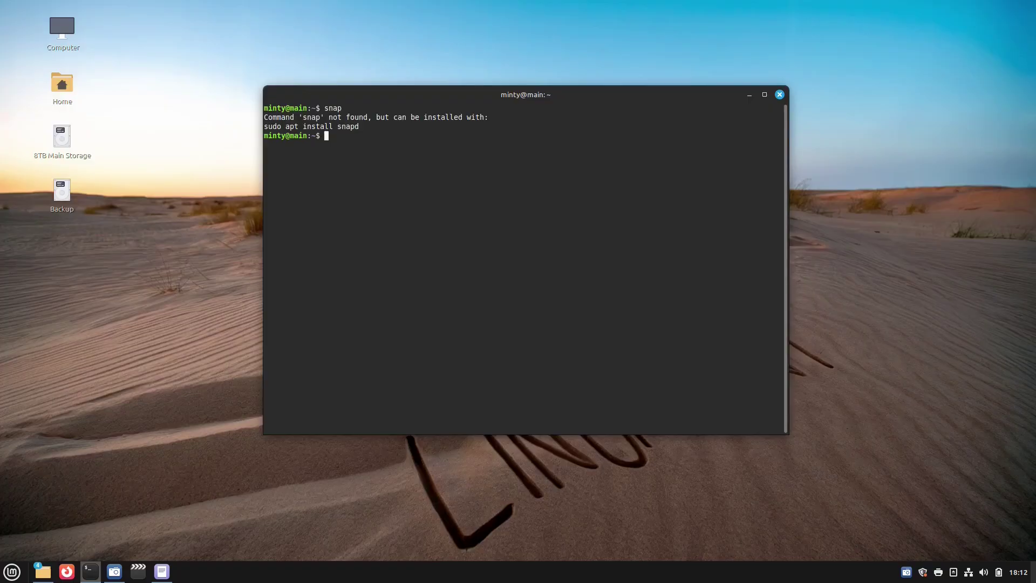
Step: Try installing snapd with sudo apt install snapd, entering the administrator password
text(sudo apt install snapd)
key(Return)
text(**********)
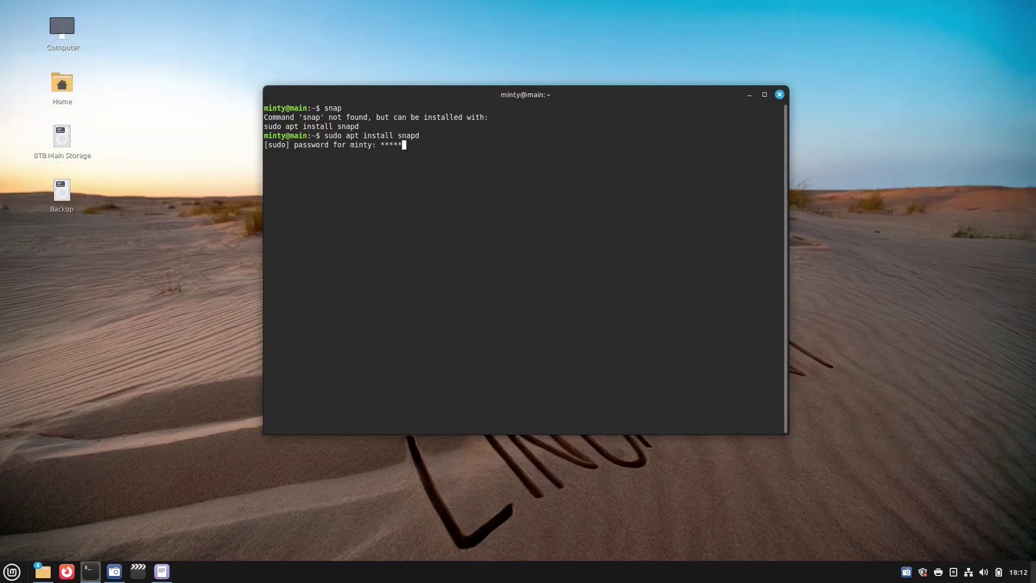
key(Return)
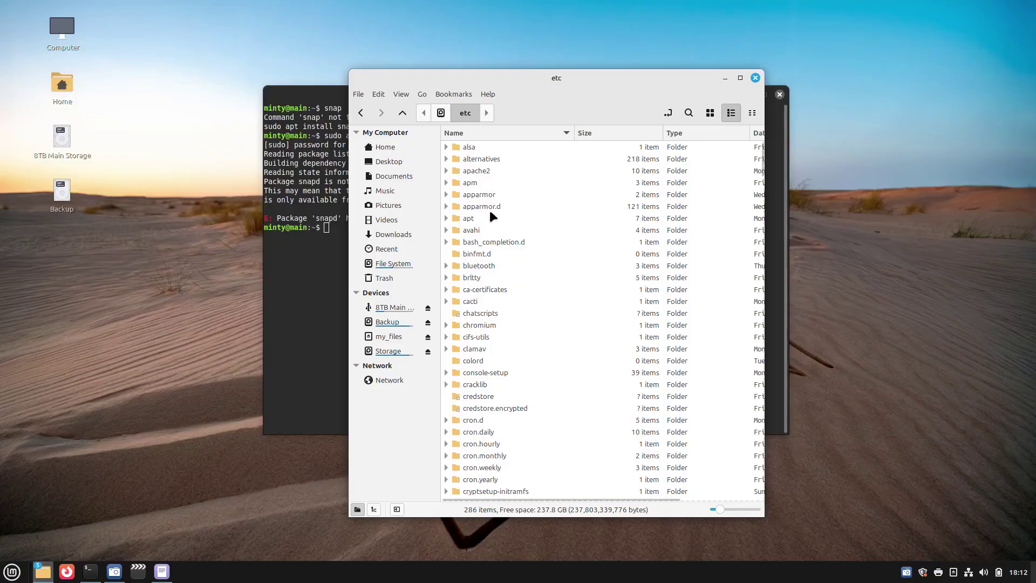
Step: Navigate from etc into apt/preferences.d and bring up actions for nosnap.pref and the folder
double_click(490, 216)
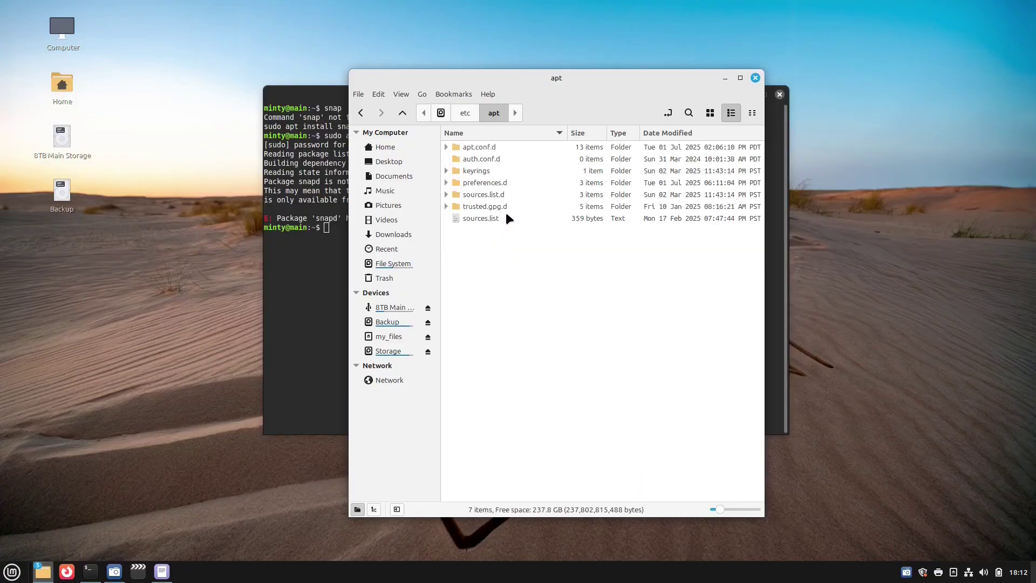
double_click(502, 183)
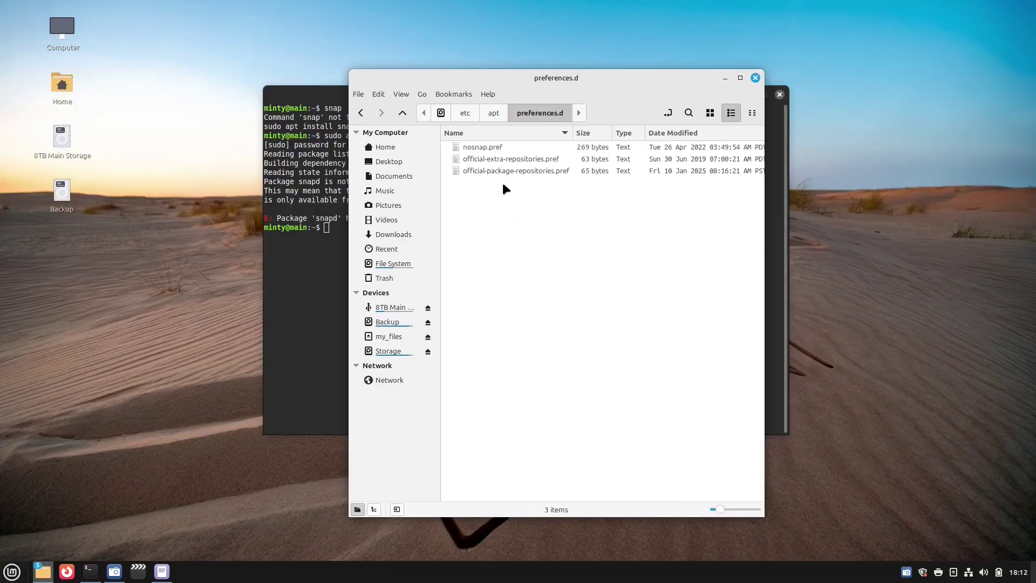
click(496, 146)
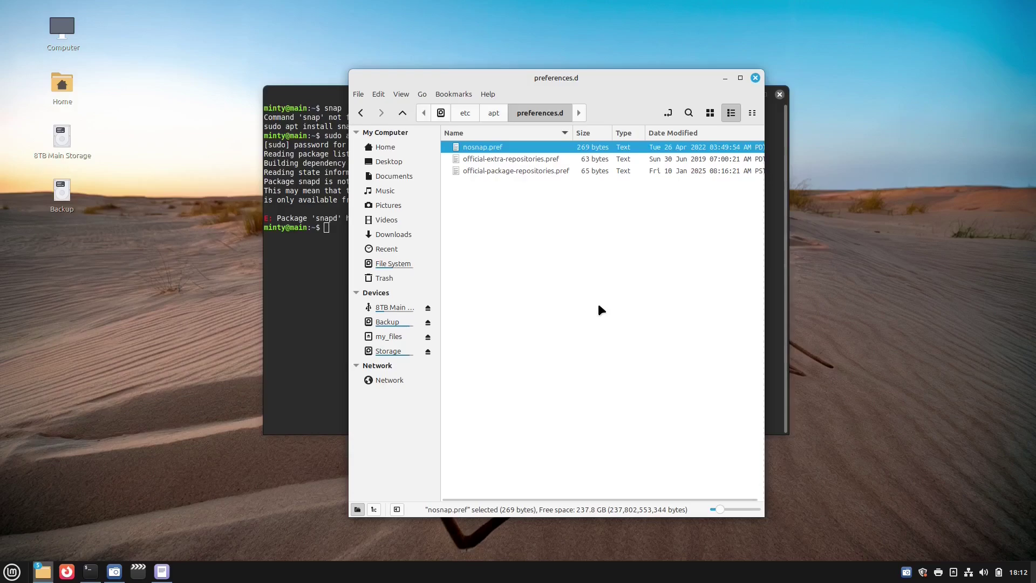
right_click(495, 151)
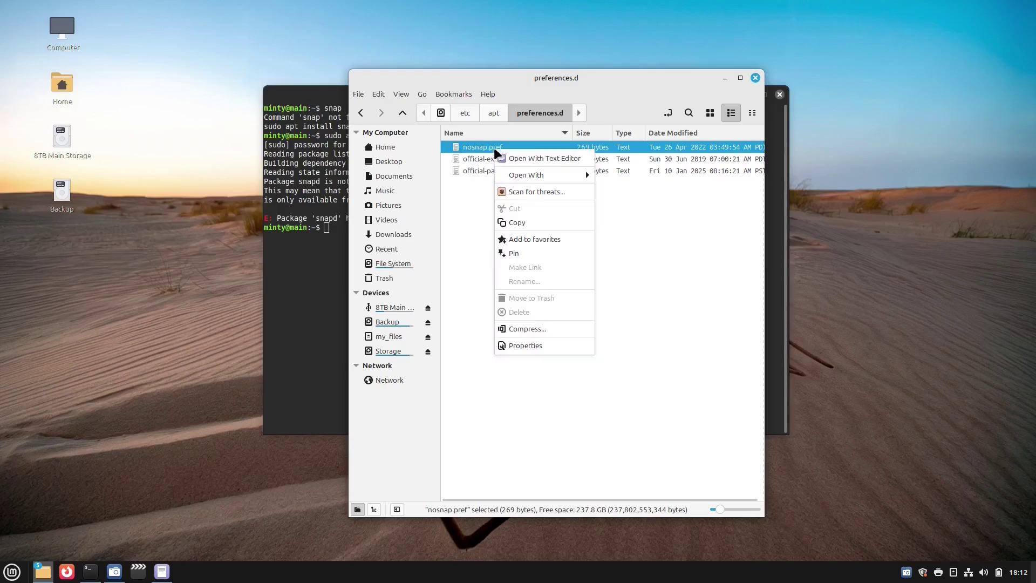
click(692, 276)
right_click(481, 201)
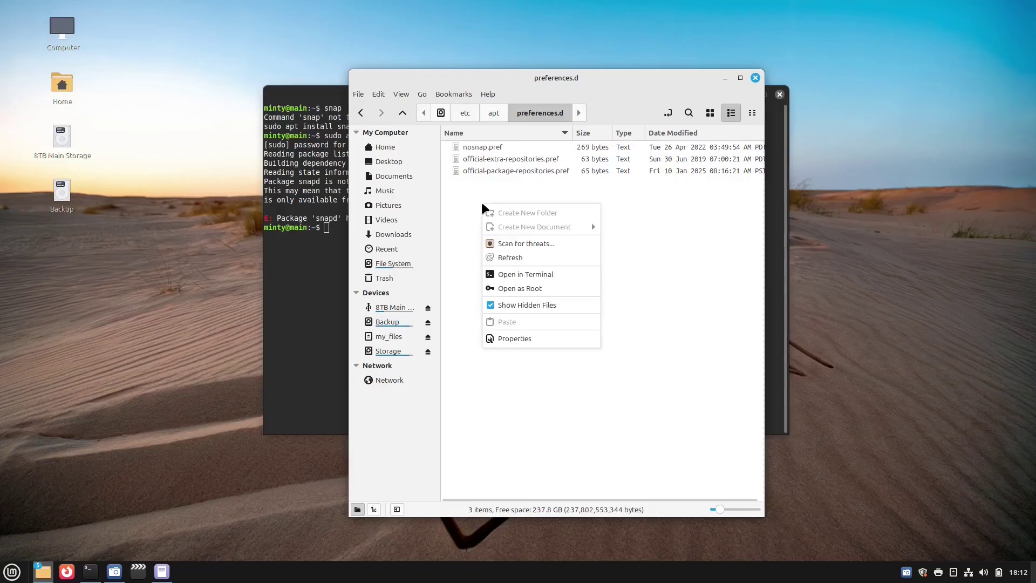
Step: Reopen preferences.d as root and close the non-root window
click(531, 287)
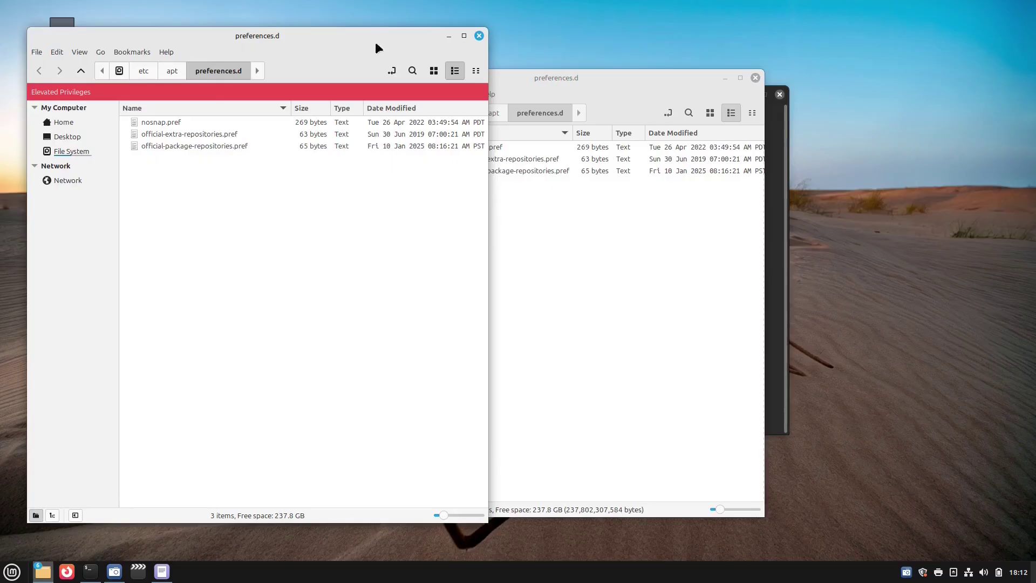
drag(327, 43, 632, 110)
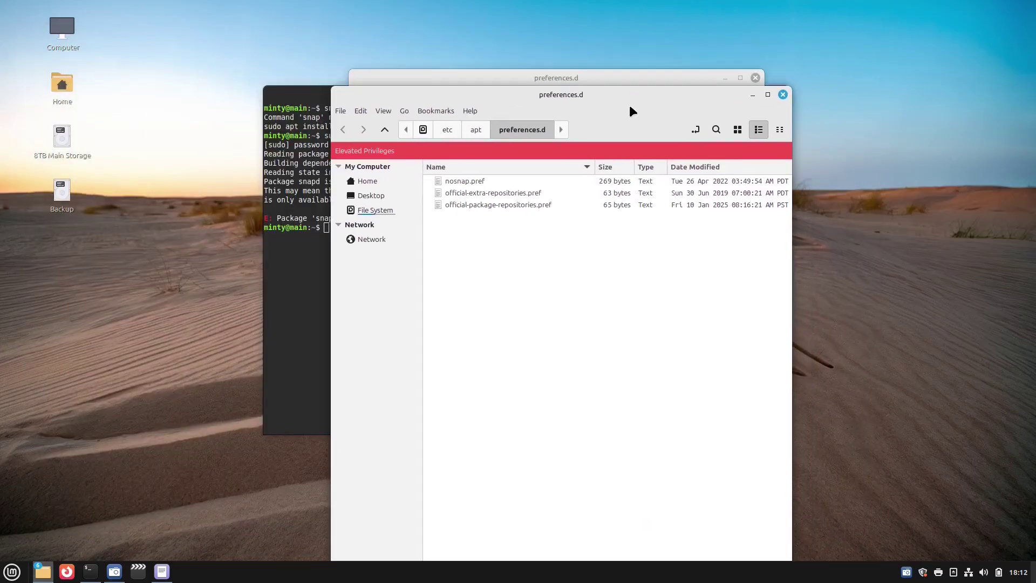
click(755, 78)
drag(699, 94, 705, 43)
Step: Rename nosnap.pref to nosnap.pref.old, then recall the snapd install command in the terminal
click(504, 129)
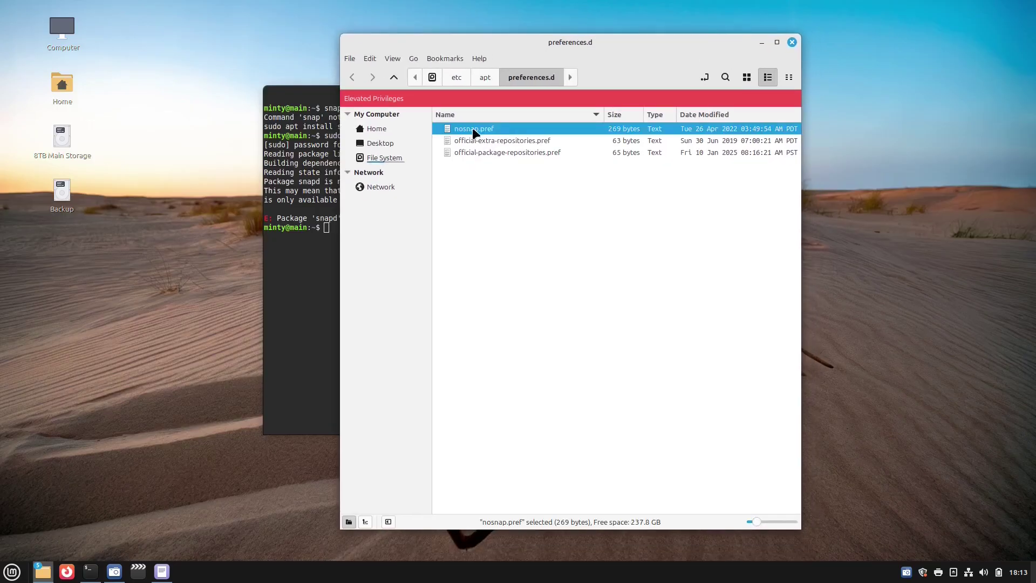
right_click(482, 129)
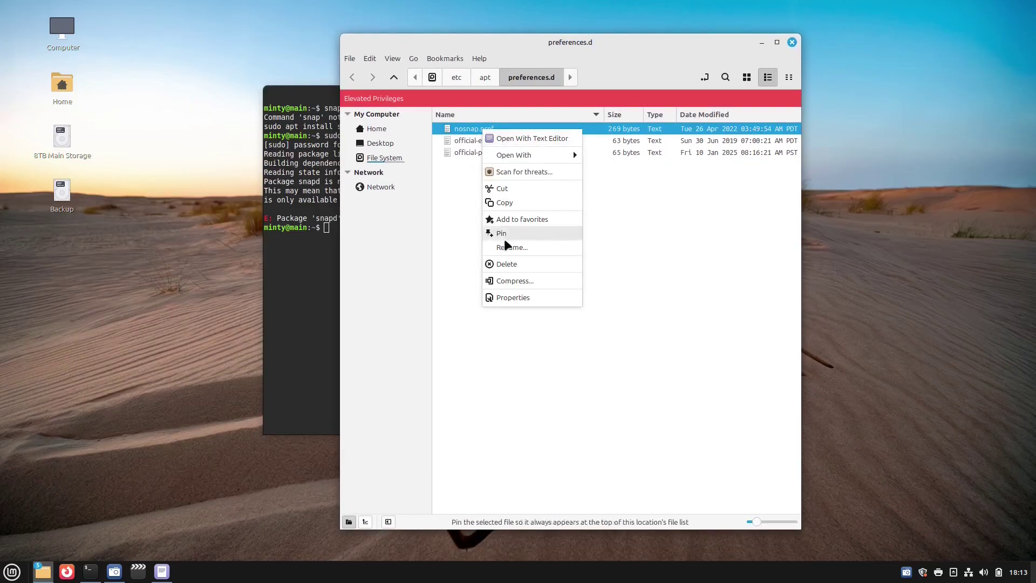
click(515, 247)
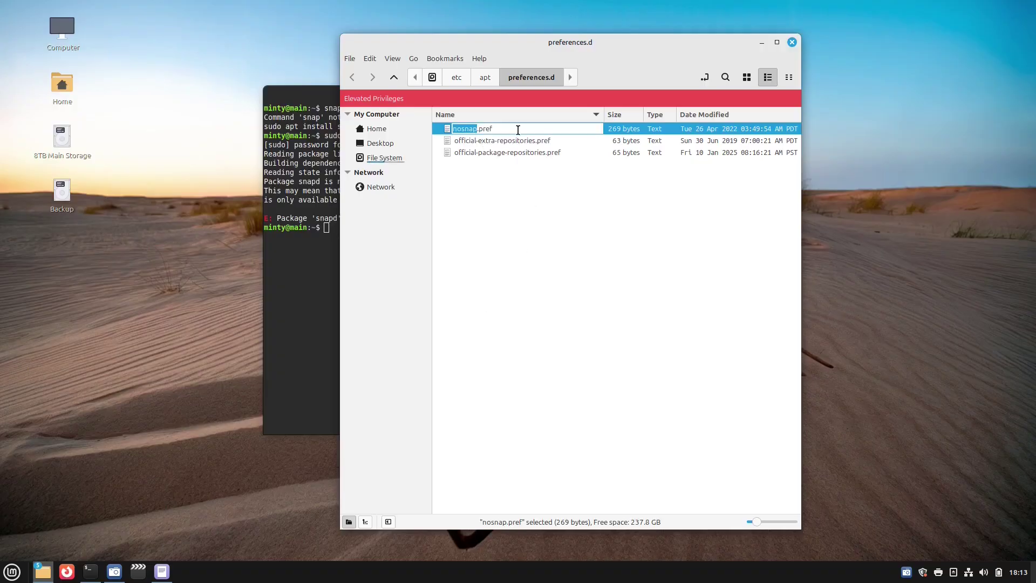
key(End)
text(.old)
key(Return)
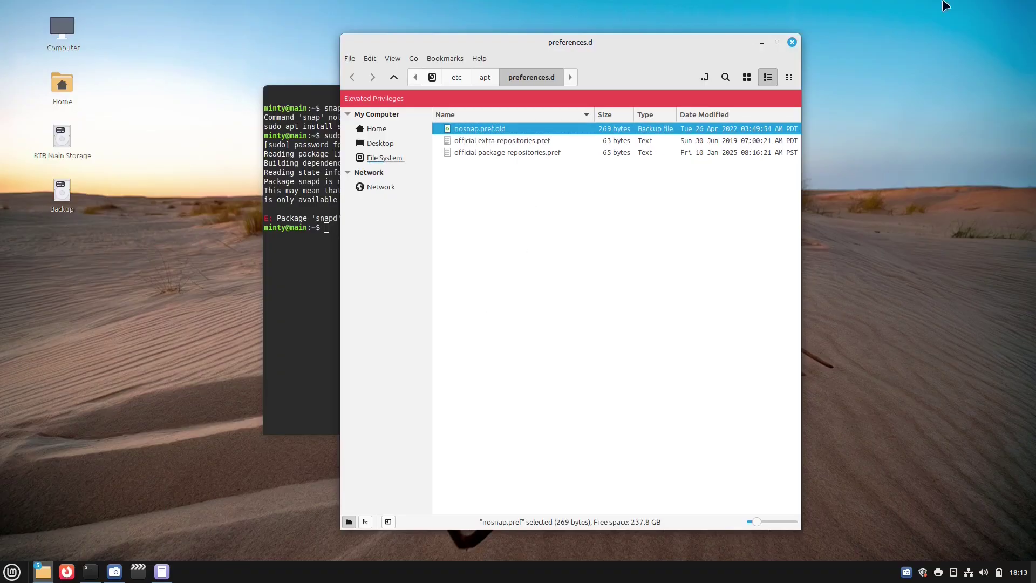
click(296, 93)
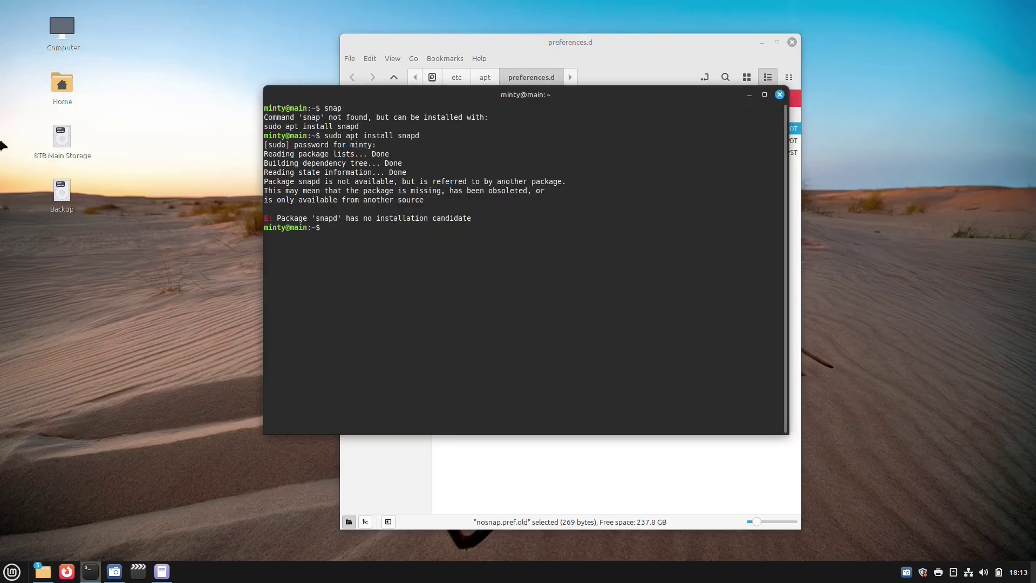
key(Up)
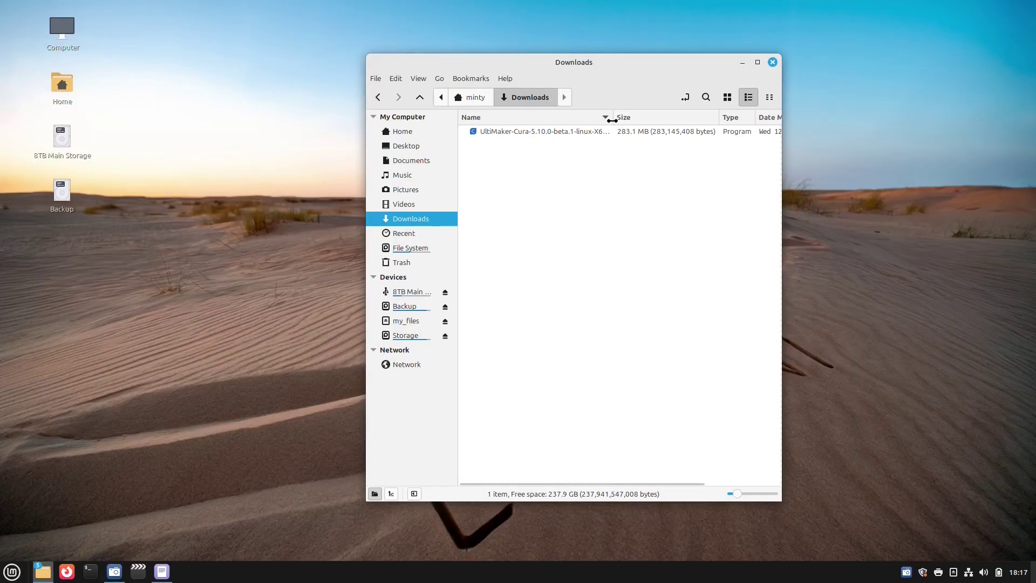
Step: Make the UltiMaker Cura 5.10.0-beta.1 AppImage executable in its Permissions and launch it
drag(612, 121, 672, 129)
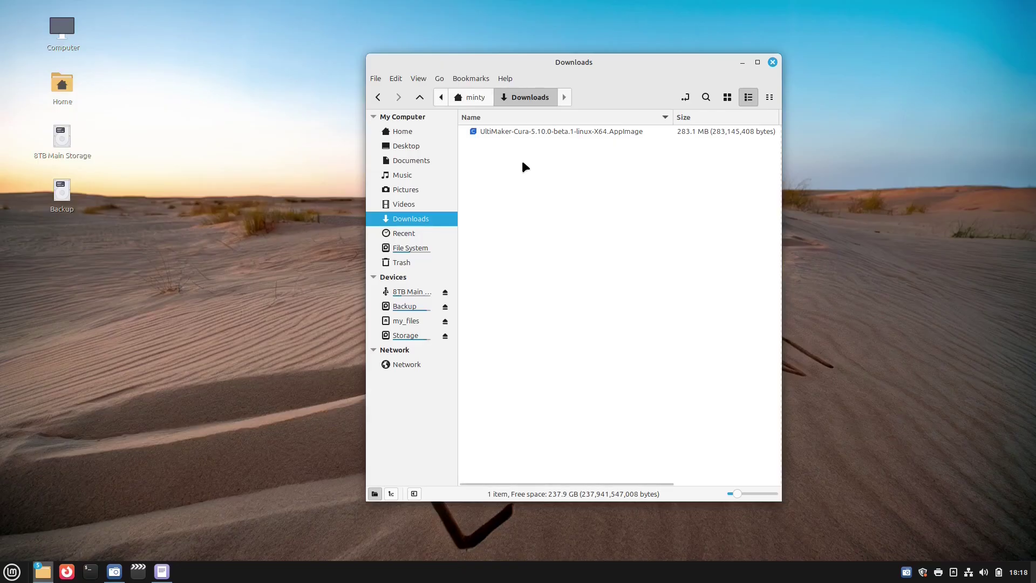
right_click(487, 132)
click(532, 328)
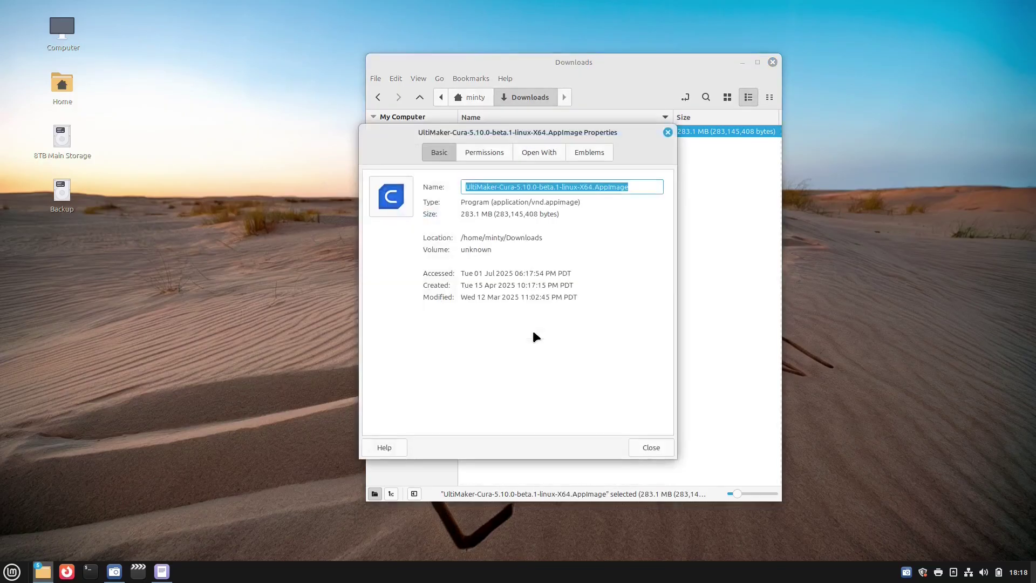
click(481, 151)
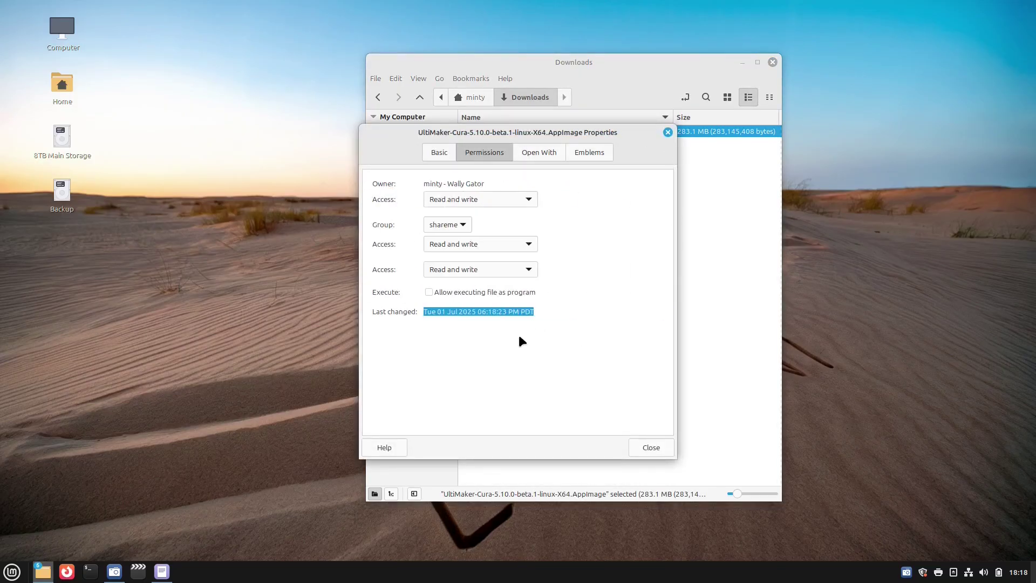
click(429, 292)
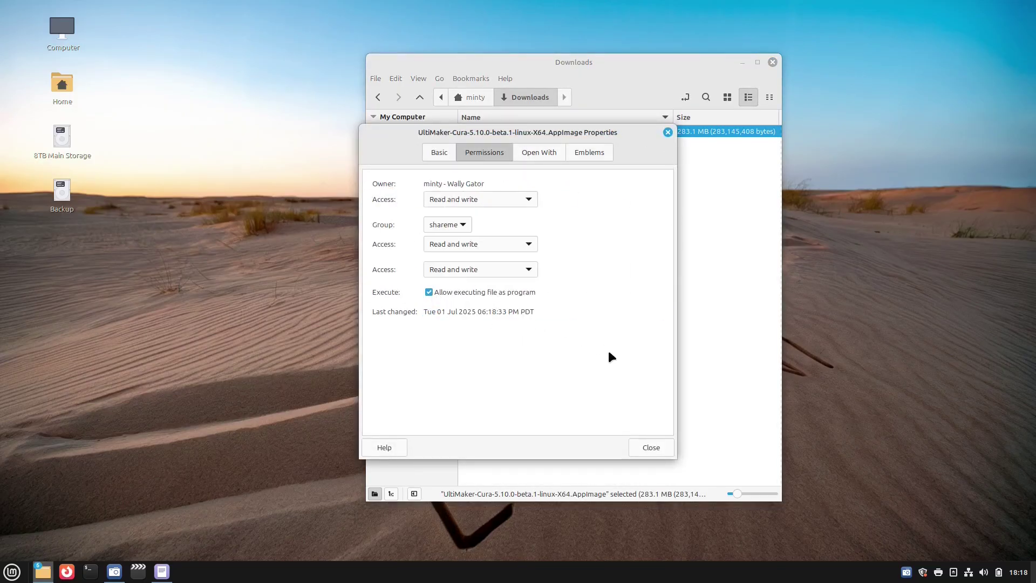
click(639, 449)
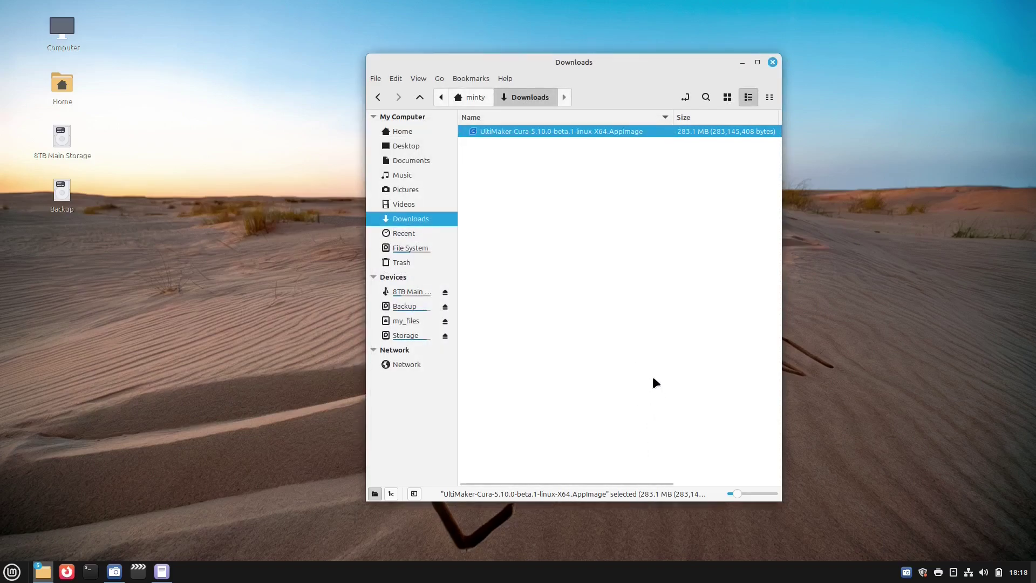
double_click(493, 131)
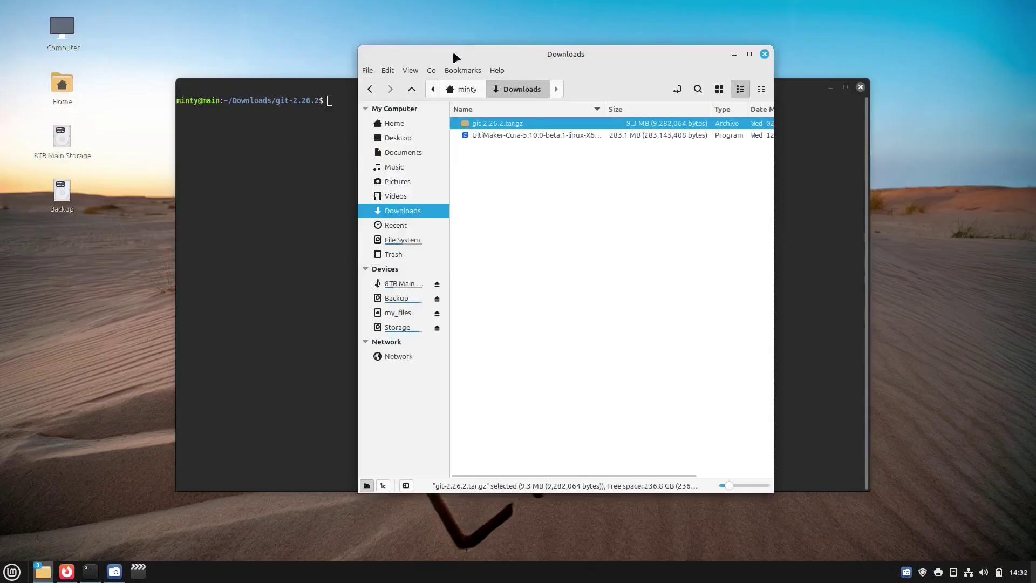
Step: Extract git-2.26.2.tar.gz in Downloads and open a terminal inside the git-2.26.2 folder
drag(452, 50, 291, 63)
right_click(323, 129)
click(358, 324)
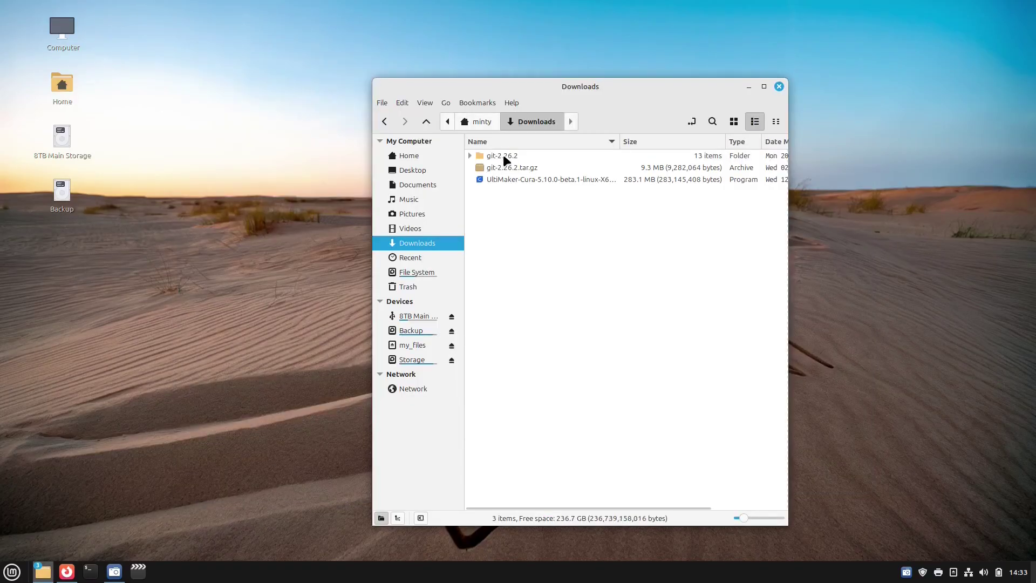
right_click(503, 155)
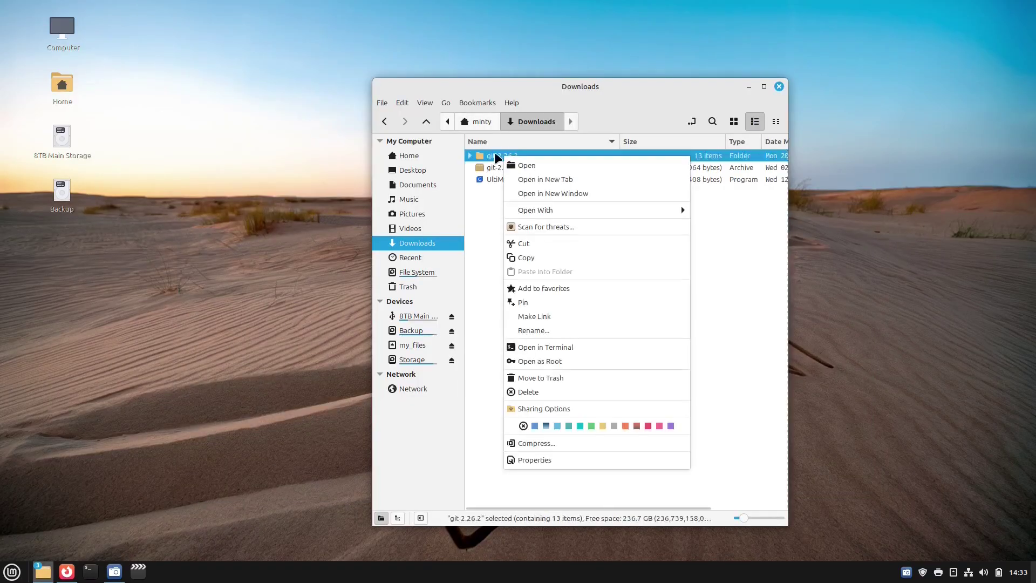
click(492, 157)
double_click(486, 155)
right_click(544, 274)
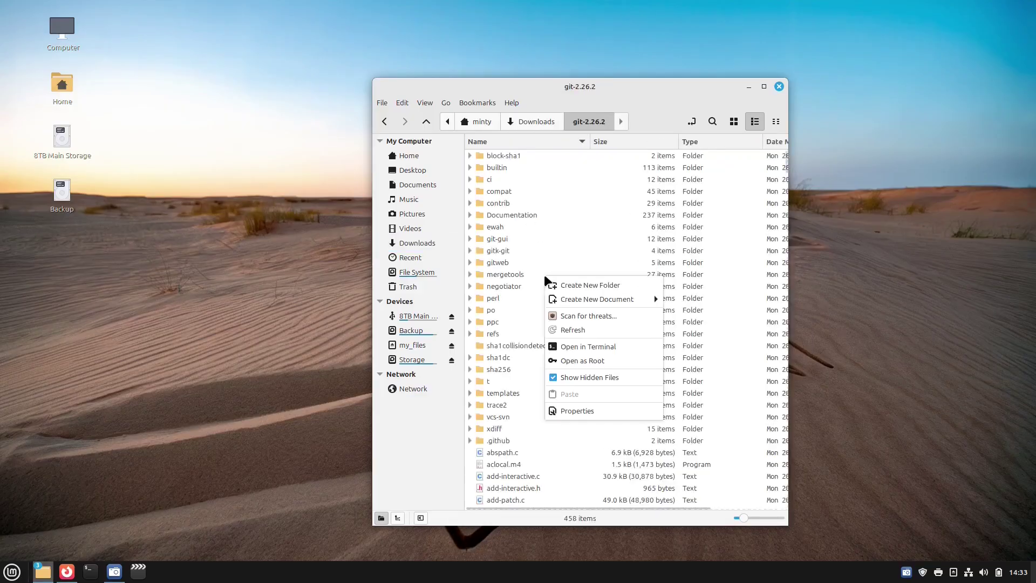
click(572, 346)
Step: Paste and run the apt install command for git's build dependencies, entering the password
right_click(403, 90)
click(467, 157)
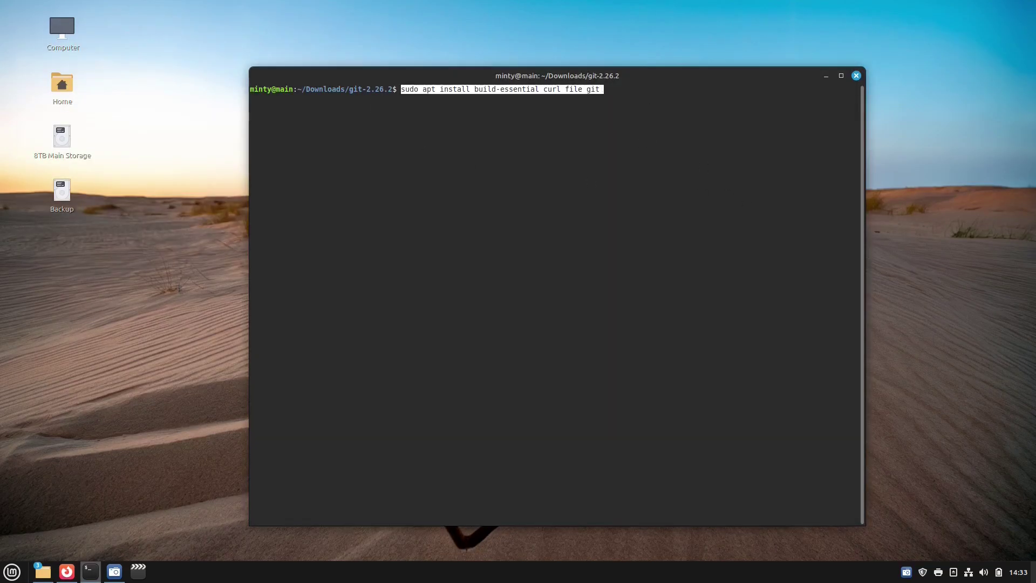
key(Return)
text(**********)
key(Return)
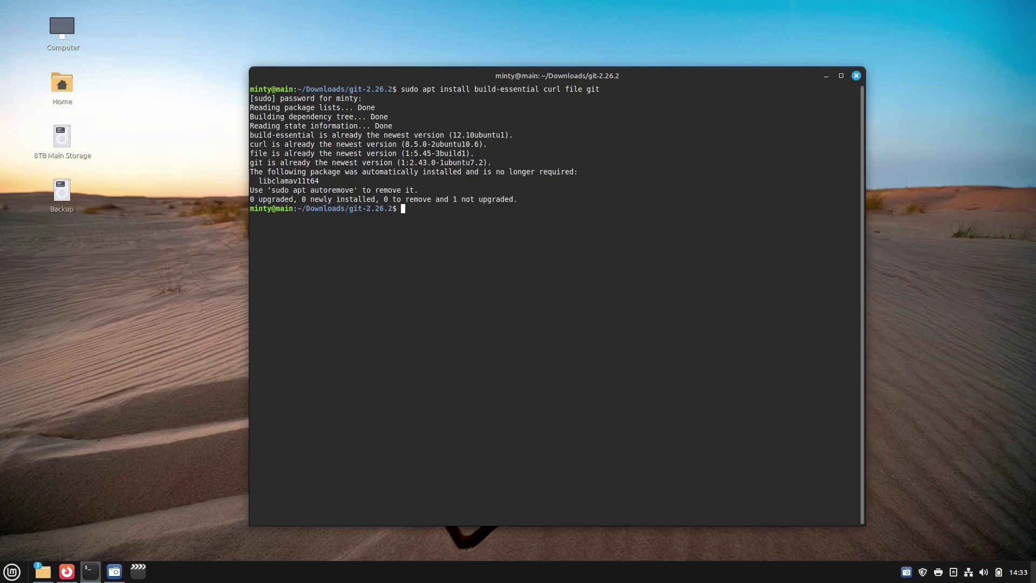
Step: Run the pasted download-and-extract commands, then ./configure --prefix=/usr/local
click(406, 211)
text(cd ~/Downloads curl -O https://mirrors.edge.kernel.org/pub/software/scm/git/git-2.26.2.tar.gz tar -xzf git-2.26.2.tar.gz cd git-2.26.2)
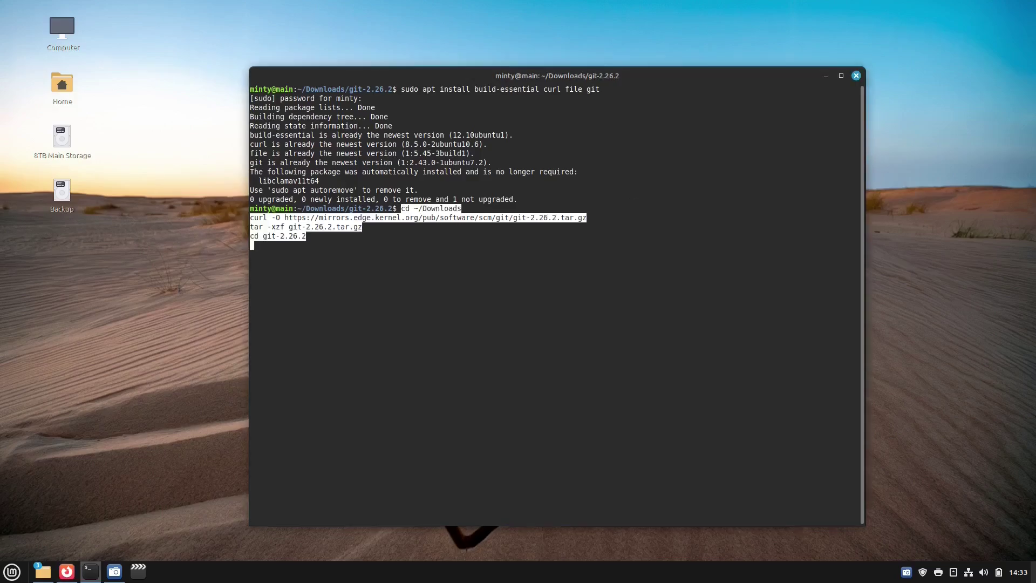
key(Return)
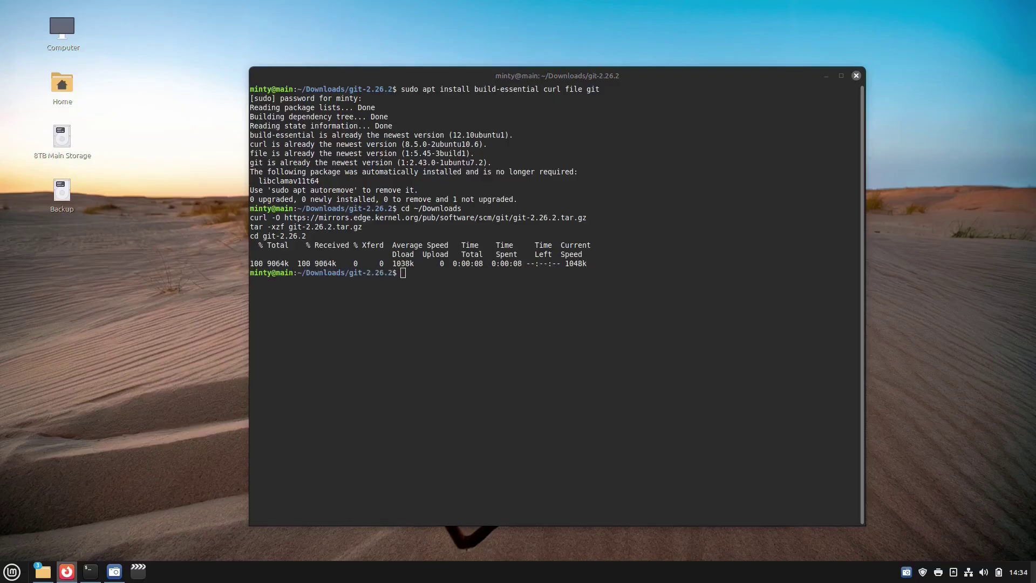
click(407, 273)
text(make configure ./configure --prefix=/usr/local)
key(Return)
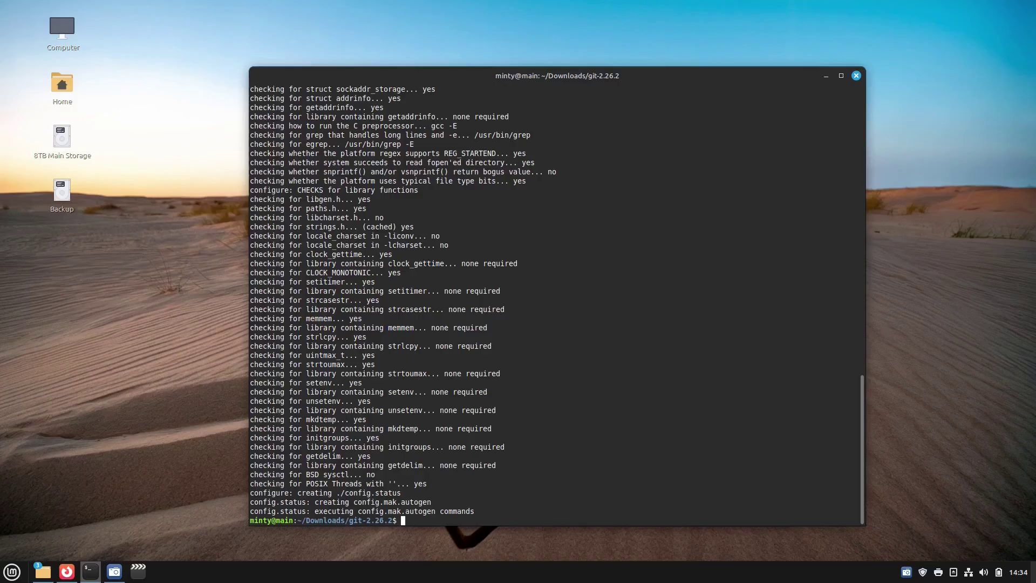
Step: Compile git with make -j$(nproc) and install it with sudo make install
click(404, 522)
text(make -j$(nproc))
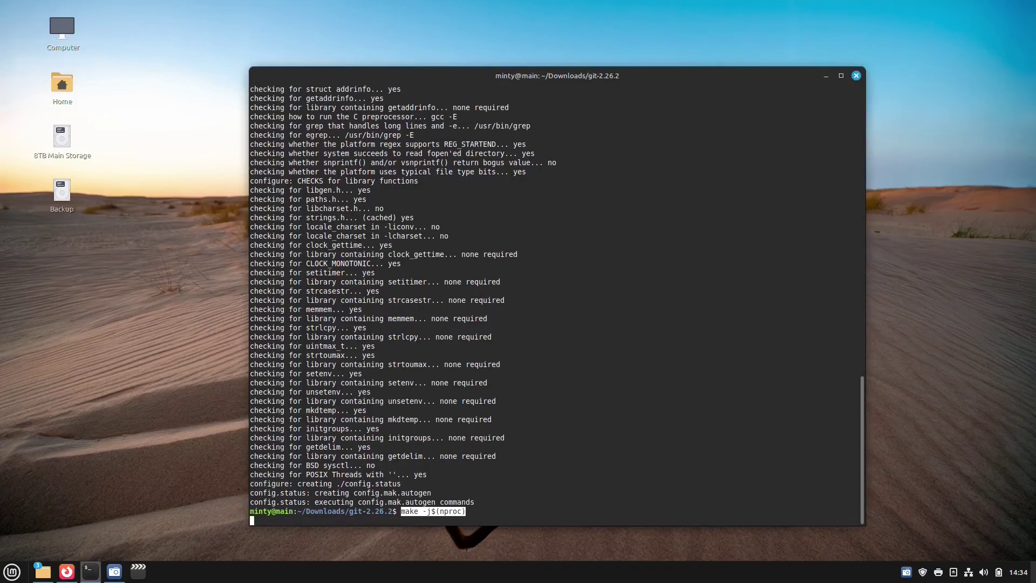
key(Return)
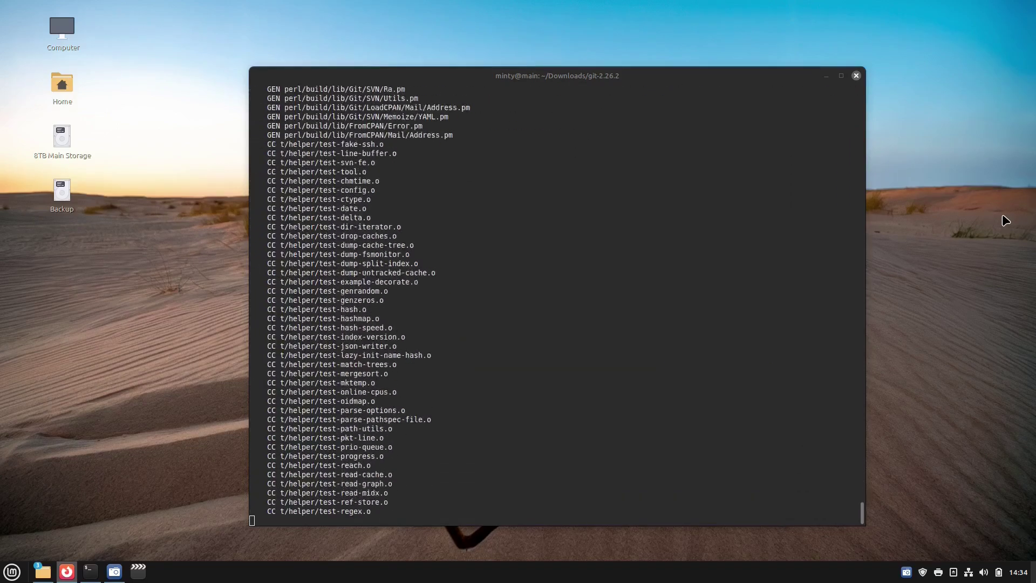
key(alt+Tab)
text(sudo make )
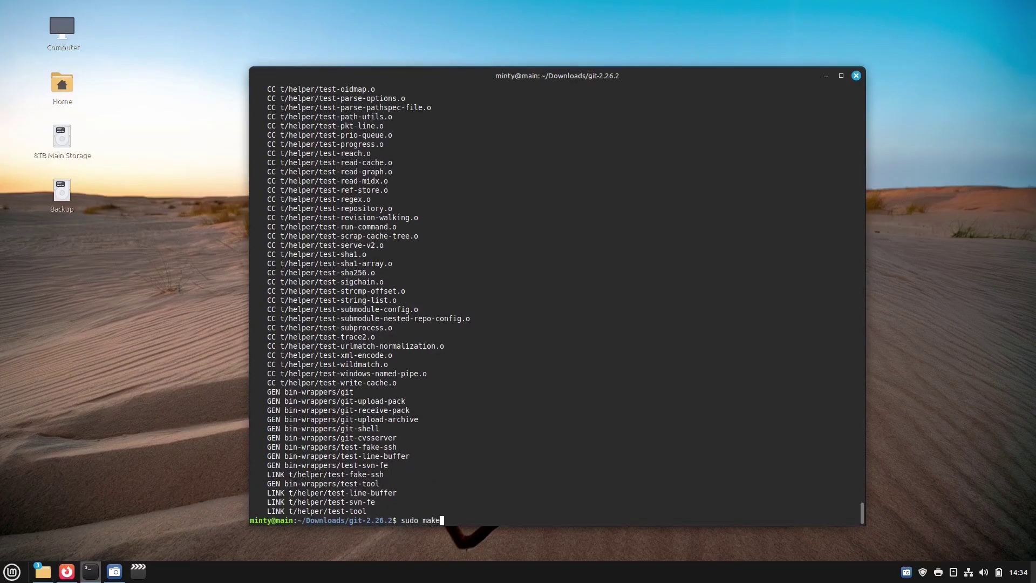
text(install)
key(Return)
Step: Confirm git --version reports 2.26.2 and run make clean
text(git --)
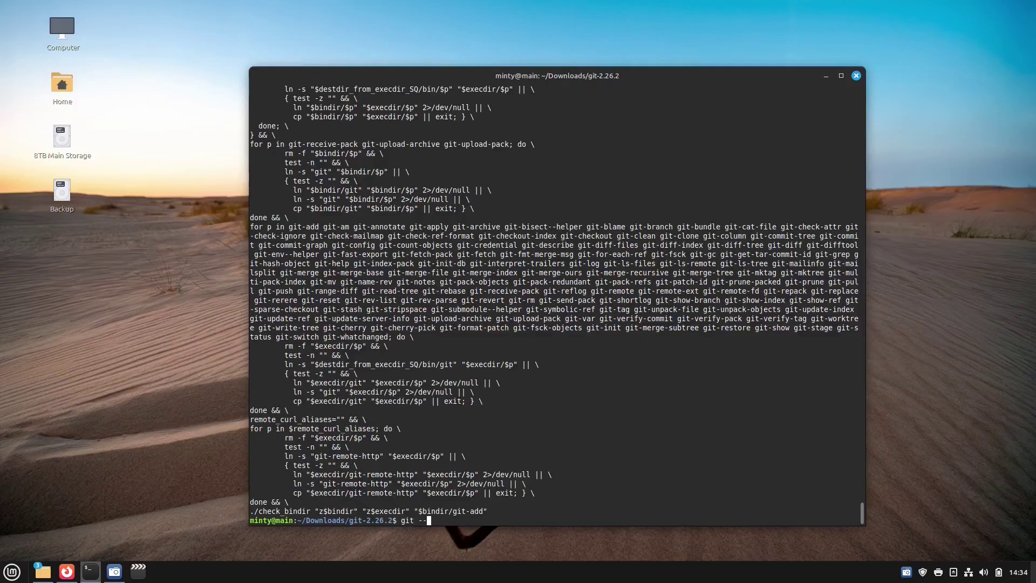
text(version)
key(Return)
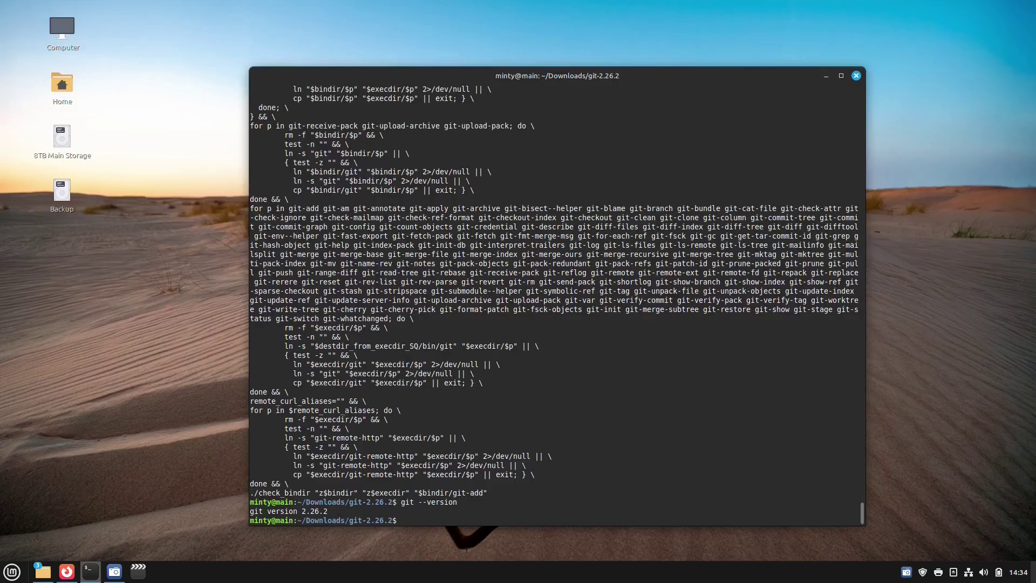
text(make clean)
key(Return)
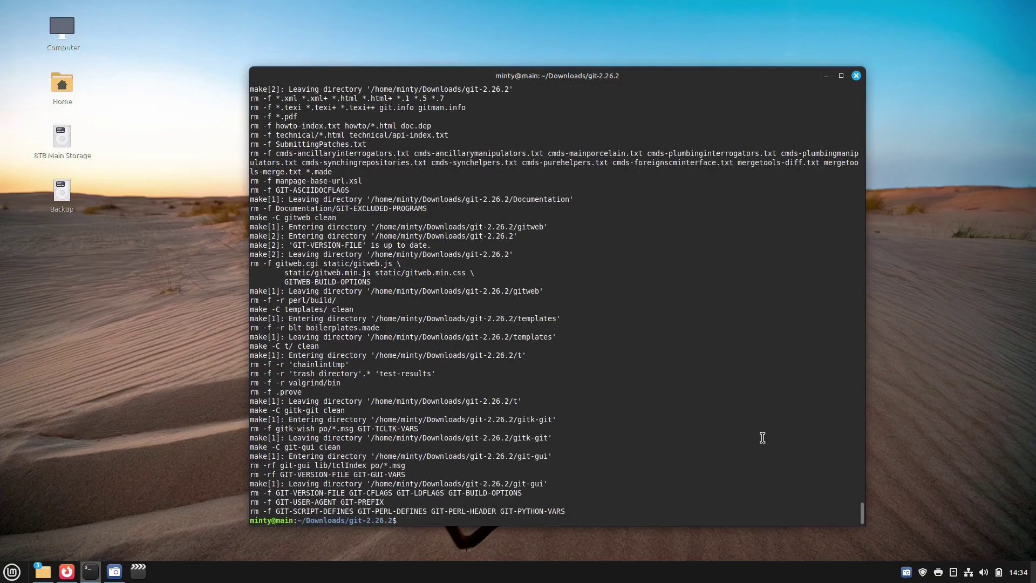